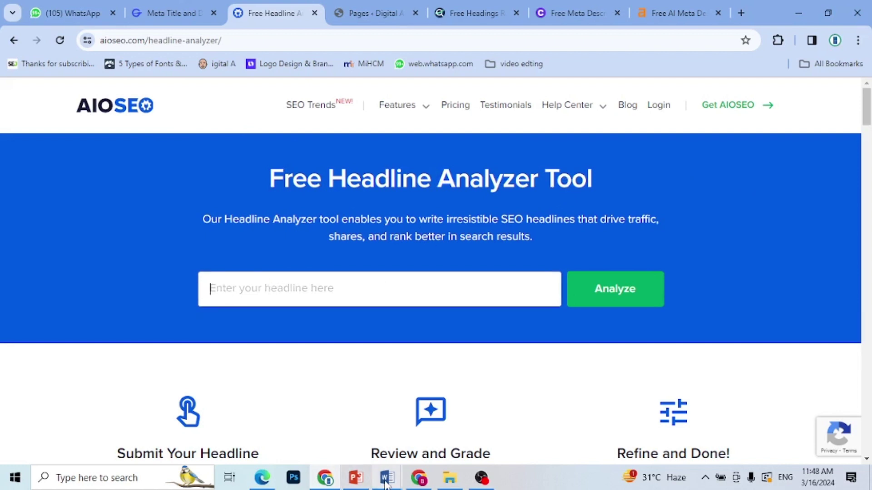
Switch to the SEO Report document in Word and copy the meta title "Best Graphic Designer in Pakistan-DigiMax".
mouse_move(386, 478)
left_click(311, 430)
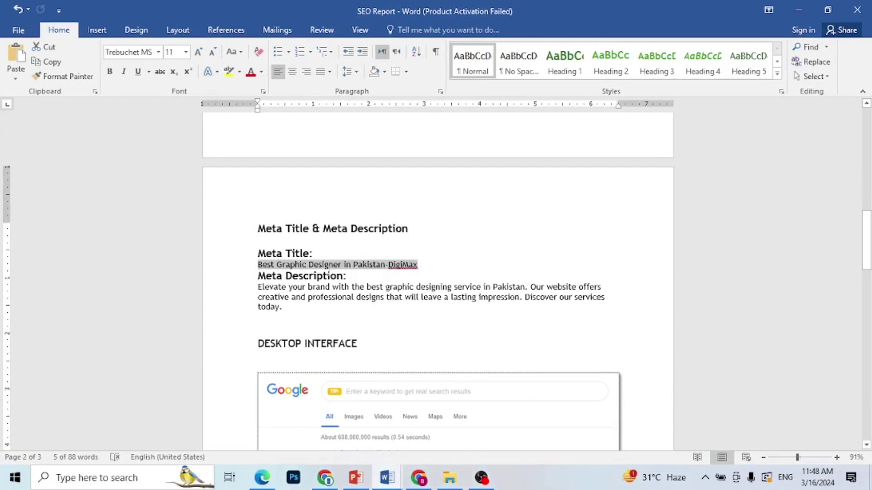
left_click(315, 261)
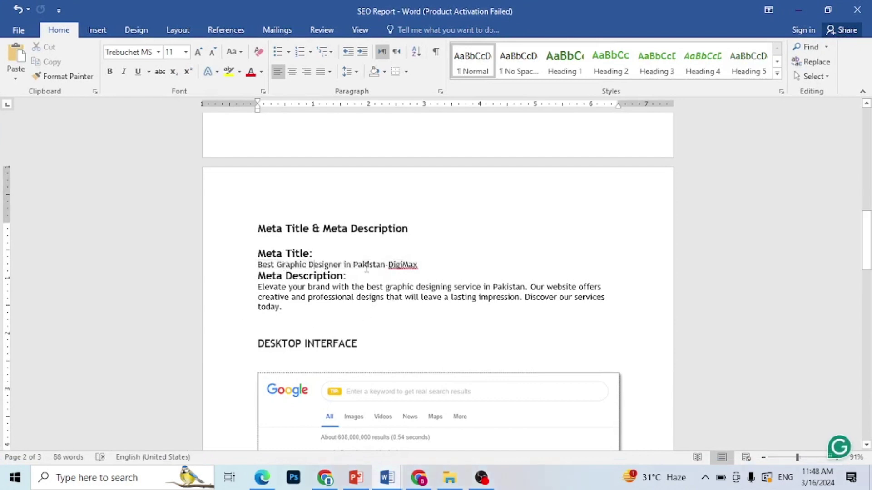
left_click_drag(258, 266, 424, 265)
key("ctrl+c")
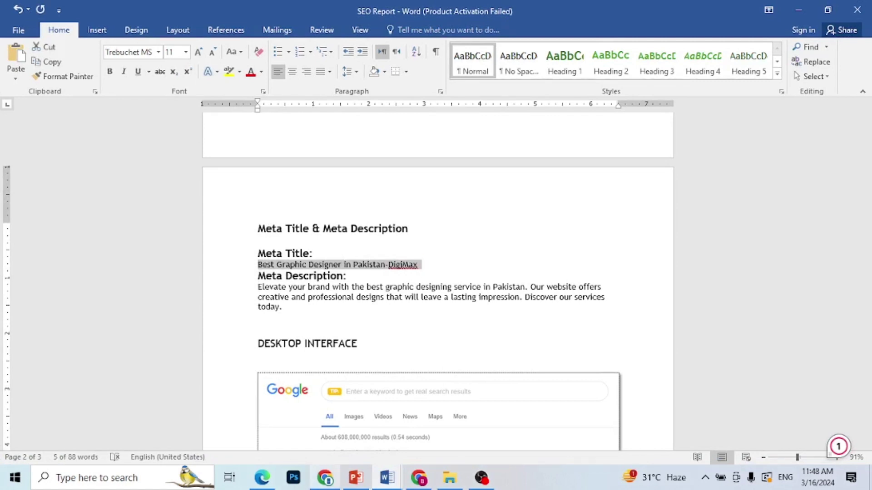
Return to the AIOSEO Headline Analyzer in Chrome and analyze the copied headline "Best Graphic Designer in Pakistan-DigiMax".
left_click(331, 483)
left_click(330, 294)
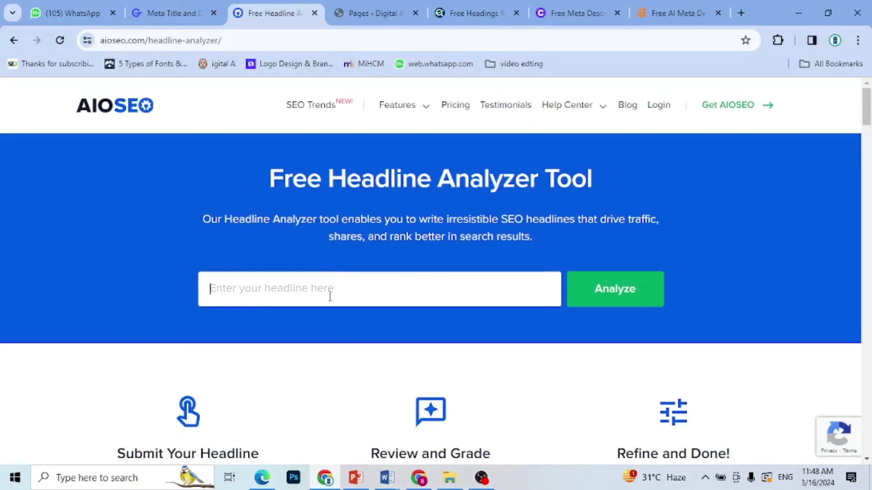
key("ctrl+v")
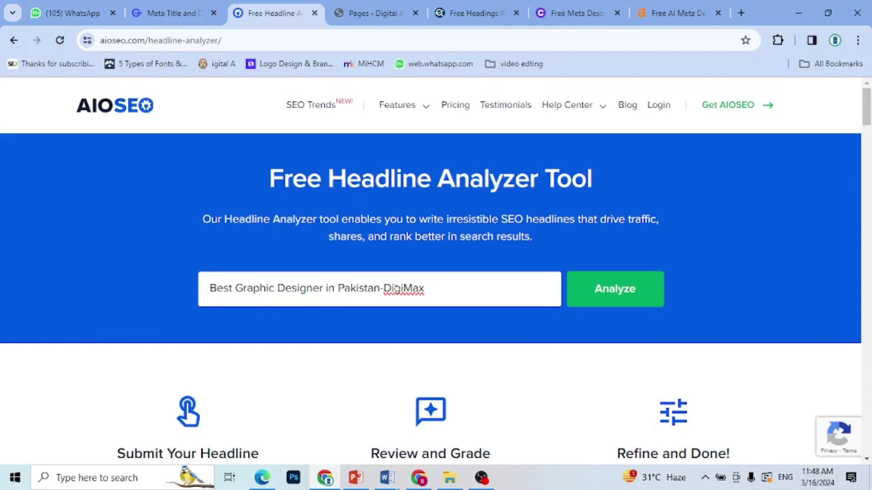
left_click(633, 286)
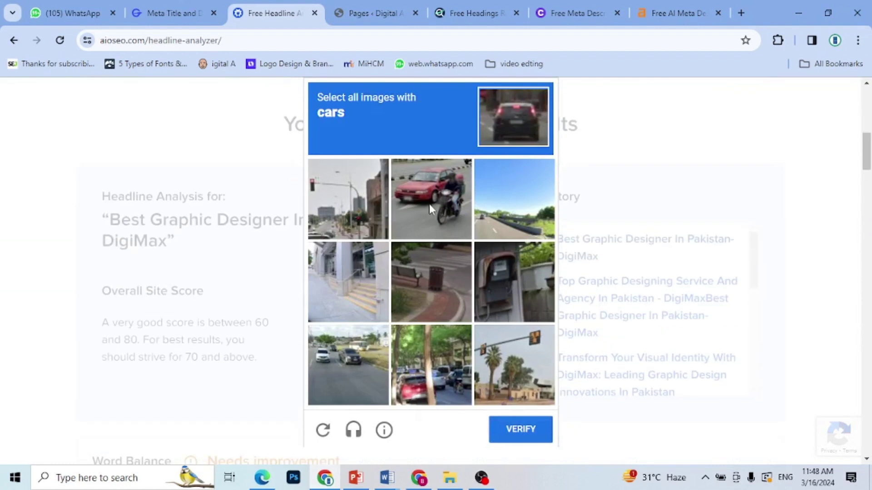
Select all images with cars in the reCAPTCHA challenge and submit them for verification.
left_click(429, 204)
left_click(432, 359)
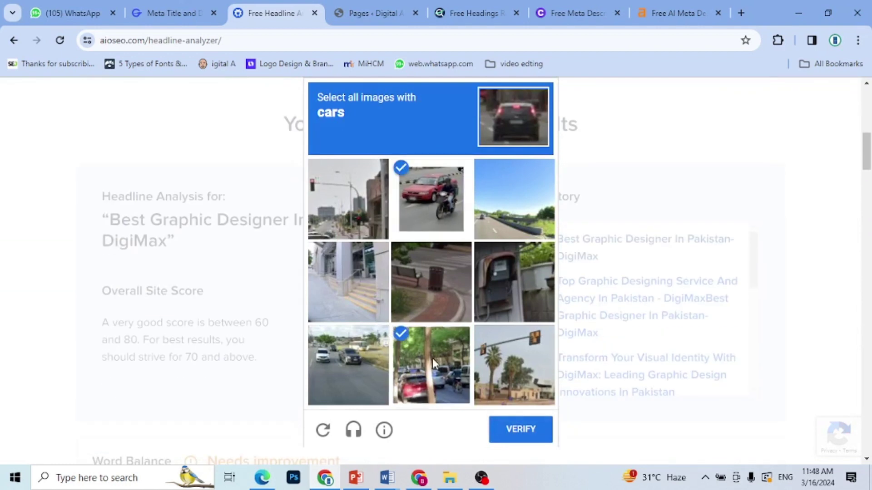
left_click(350, 356)
left_click(512, 435)
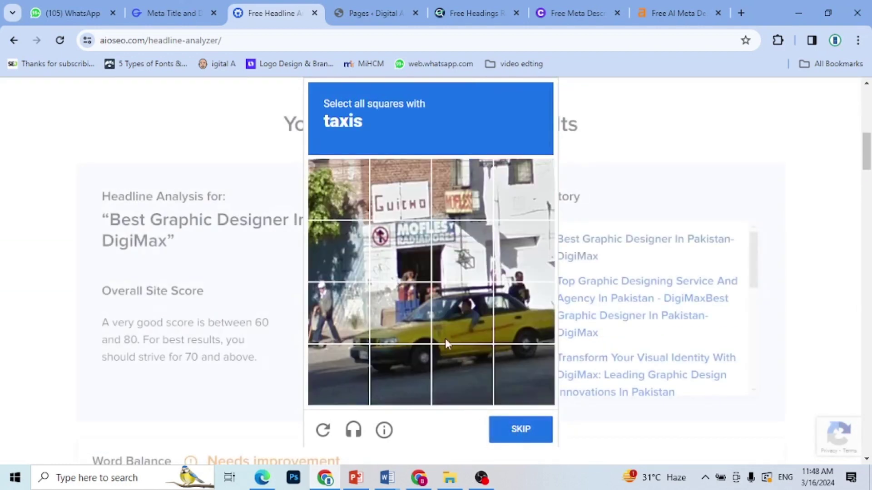
Mark the lower two rows of squares for the taxi in the second reCAPTCHA challenge and submit them.
left_click(449, 326)
left_click(396, 352)
left_click(396, 342)
left_click(354, 350)
left_click(338, 313)
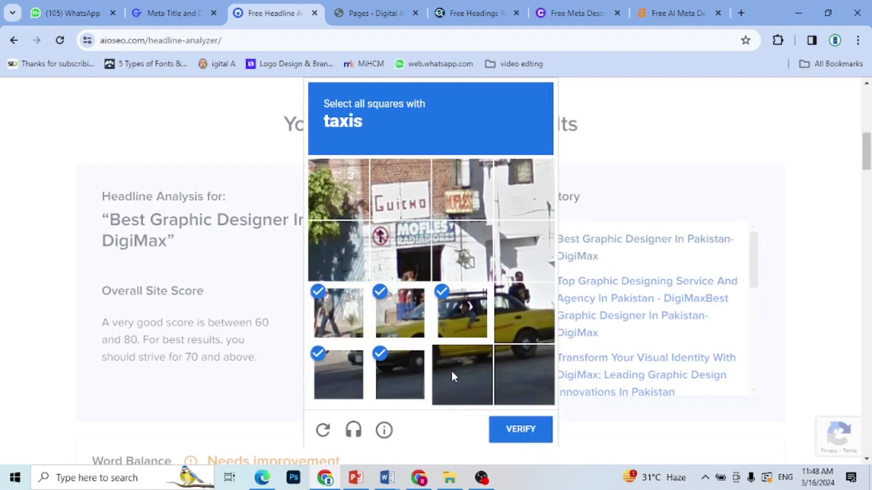
left_click(445, 365)
left_click(516, 296)
left_click(522, 373)
left_click(522, 430)
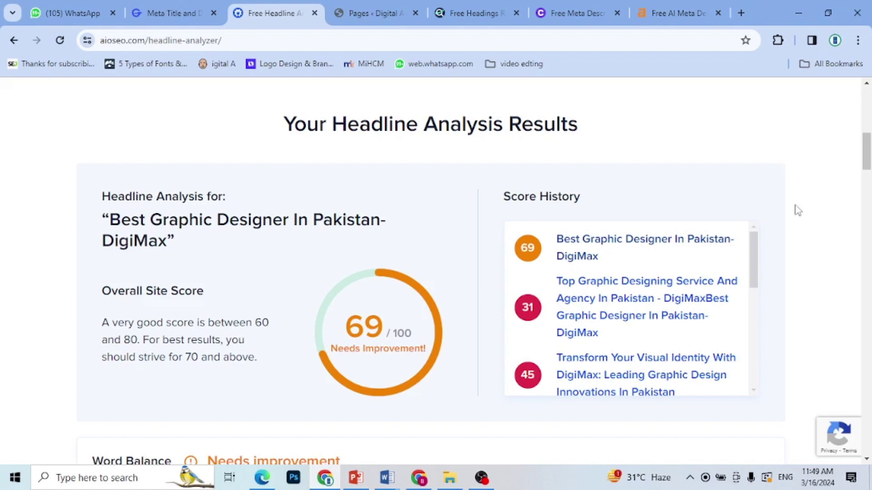
Review the headline's score, word balance and search preview, and expand the Overall Score and Word Balance suggestions.
scroll(868, 165, "down", 6)
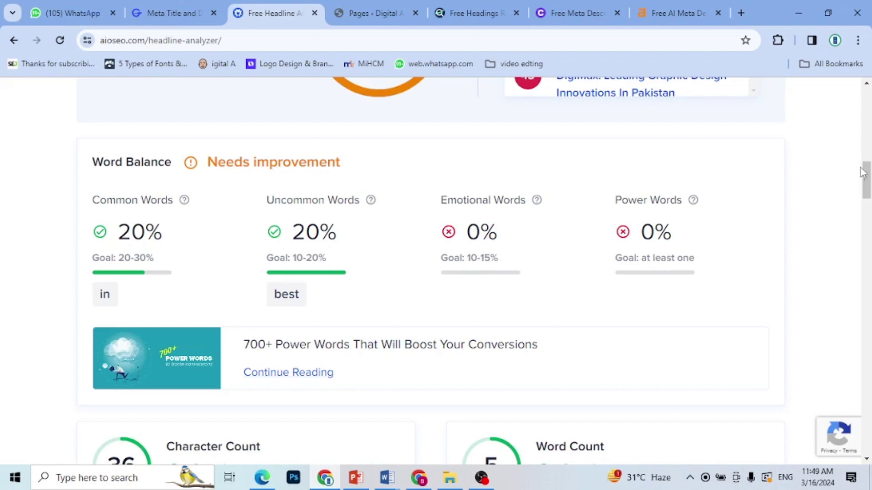
left_click_drag(866, 182, 865, 160)
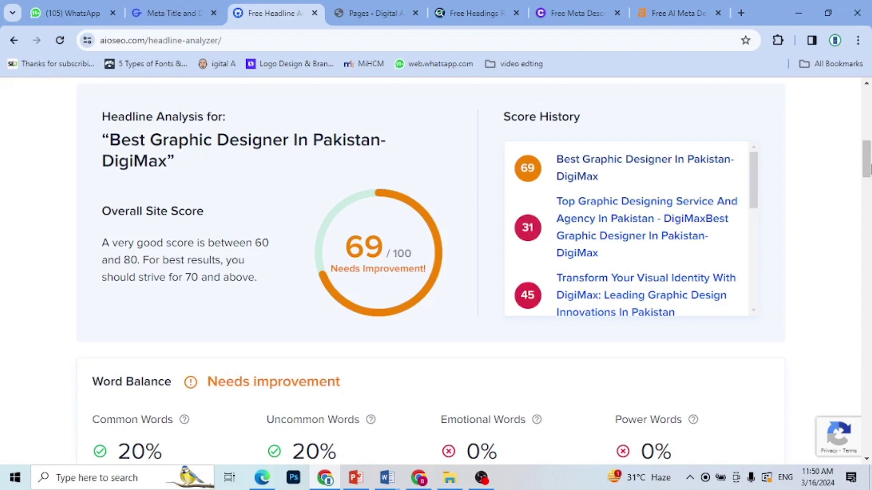
left_click_drag(868, 168, 868, 278)
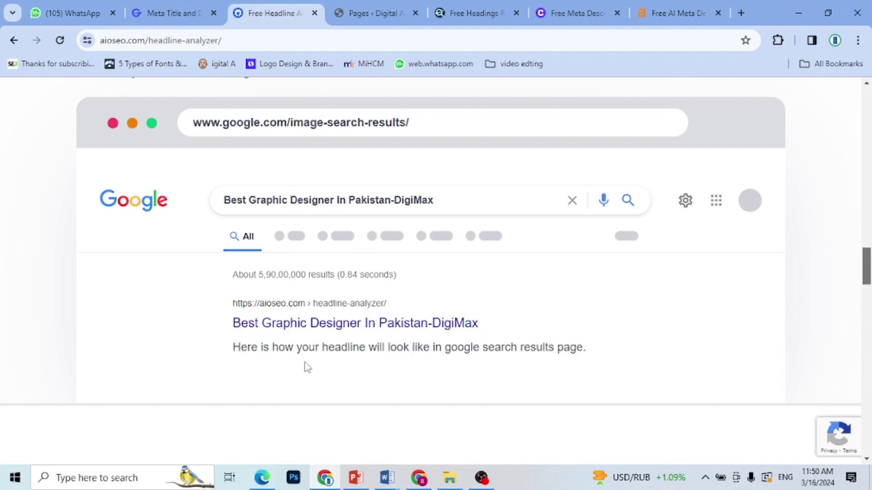
left_click_drag(866, 267, 868, 315)
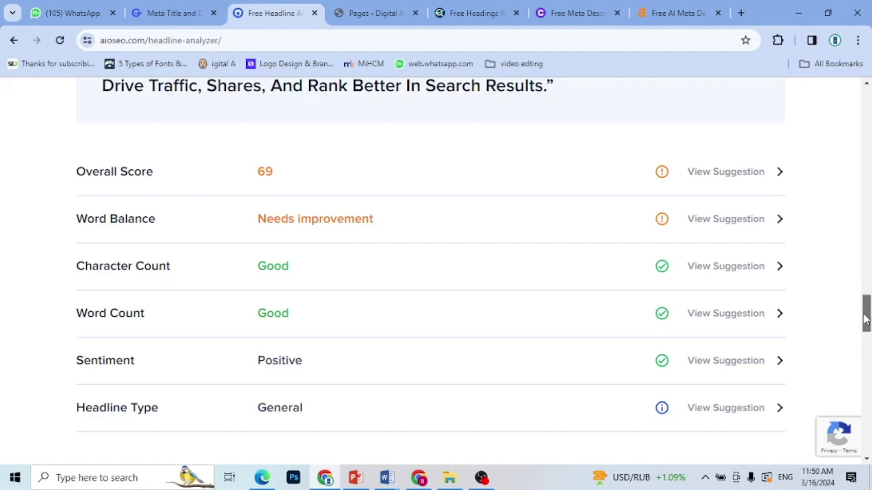
mouse_move(865, 321)
left_mouse_down()
mouse_move(864, 343)
mouse_move(868, 114)
mouse_move(868, 324)
mouse_move(868, 316)
left_mouse_up()
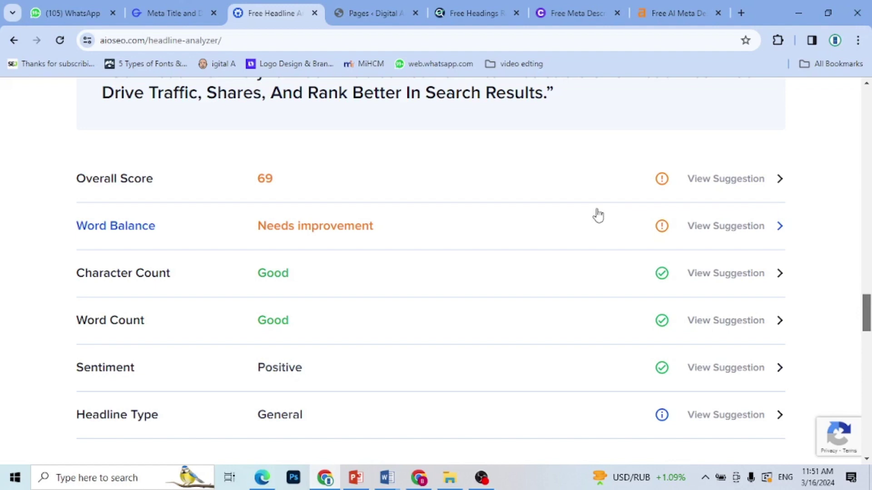
left_click(760, 184)
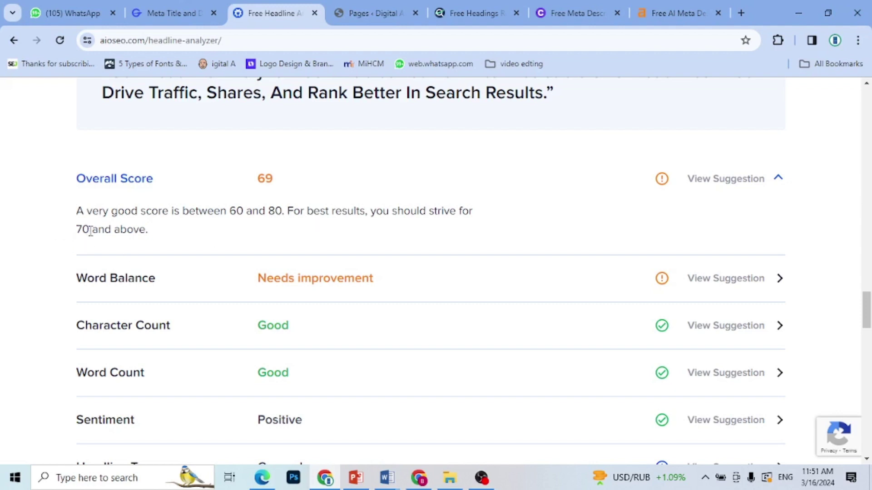
left_click(777, 286)
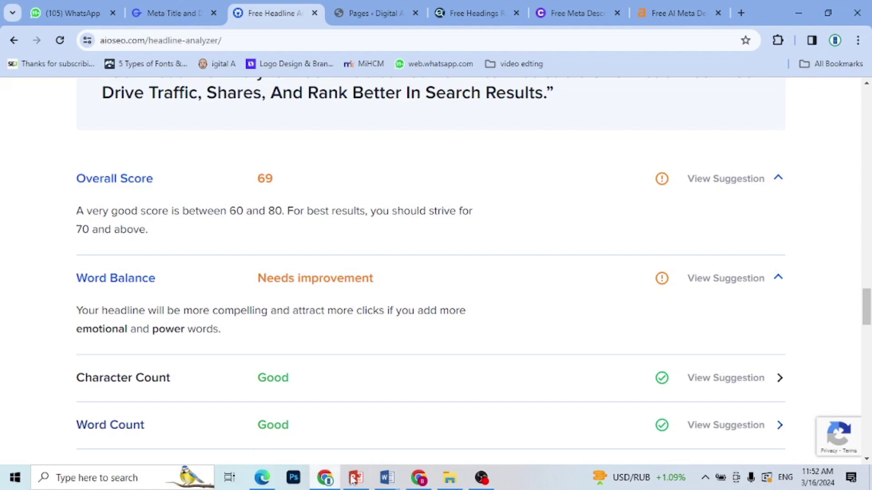
Switch to the SEO Report document in Word and delete the paragraph under the Meta Description heading.
mouse_move(387, 477)
left_click(326, 435)
triple_click(445, 265)
left_click(446, 264)
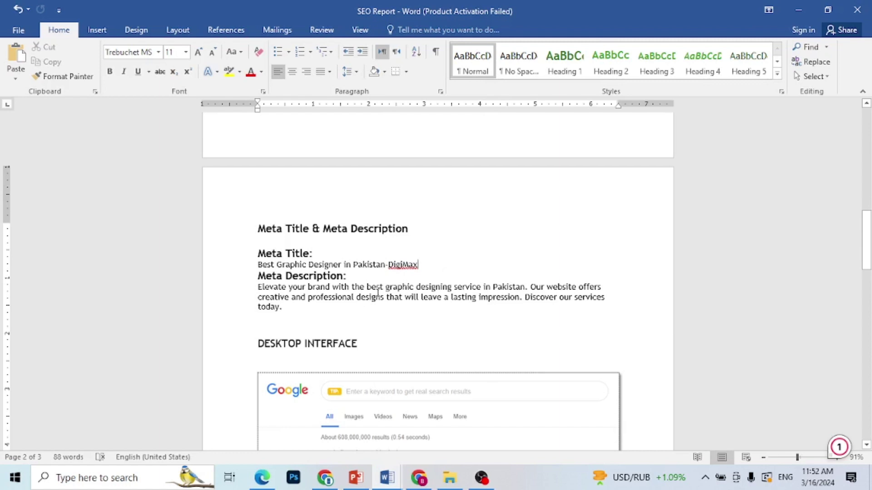
left_click_drag(289, 313, 239, 294)
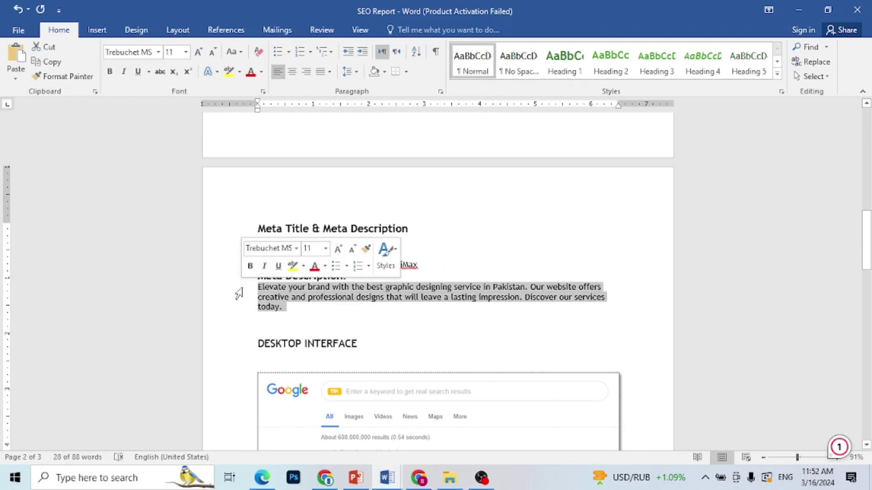
key("BackSpace")
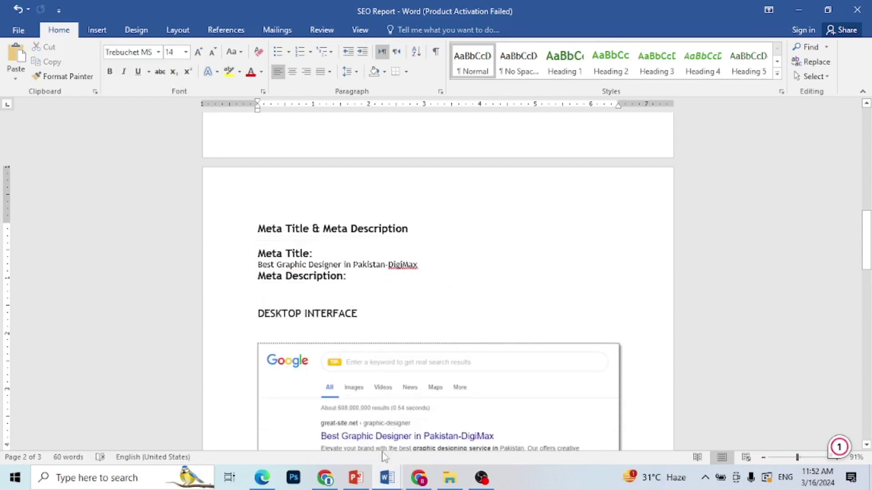
Switch to GravityWrite's Meta Title and Description tool in Chrome and clear the target keyword.
left_click(355, 478)
left_click(325, 478)
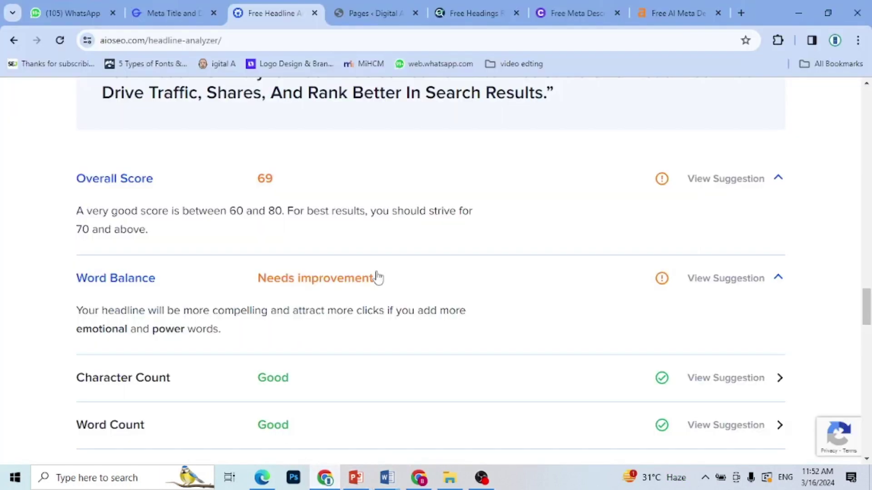
left_click(174, 14)
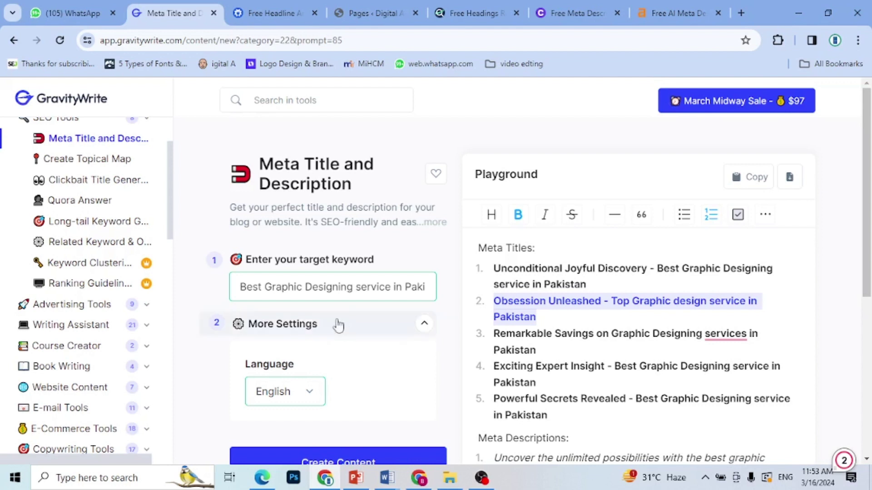
left_click(357, 287)
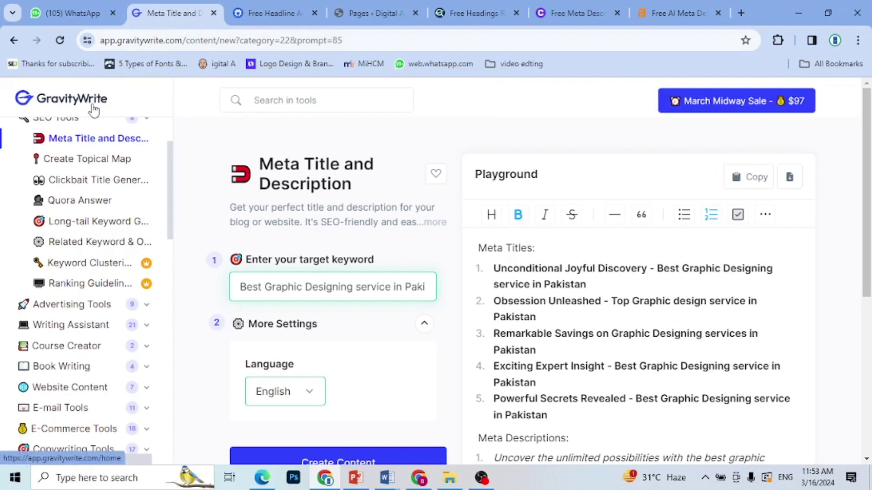
left_click(389, 285)
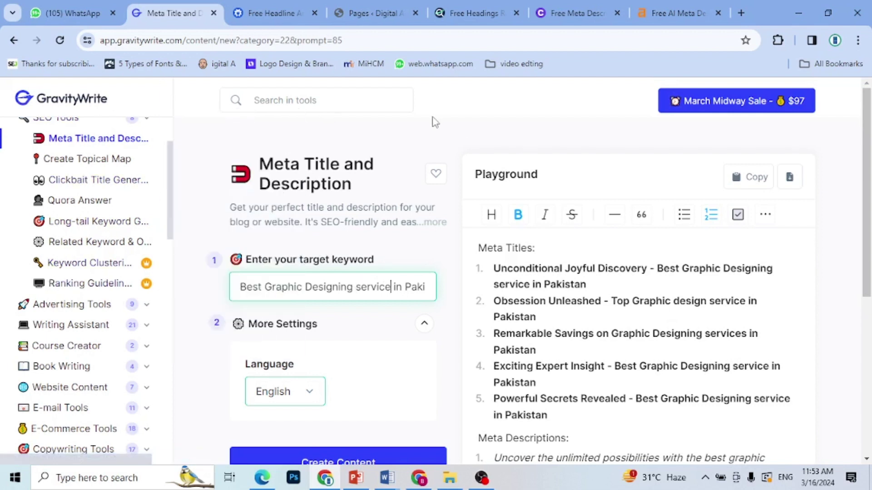
left_click(347, 97)
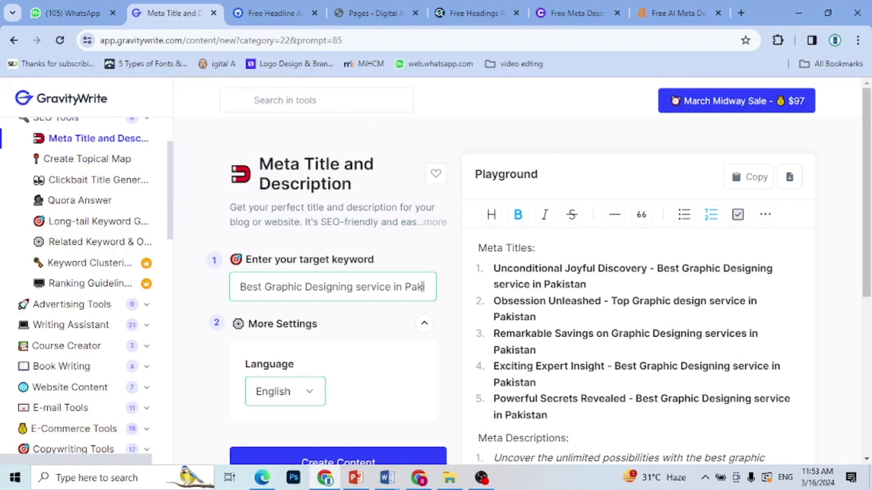
left_click_drag(241, 284, 487, 299)
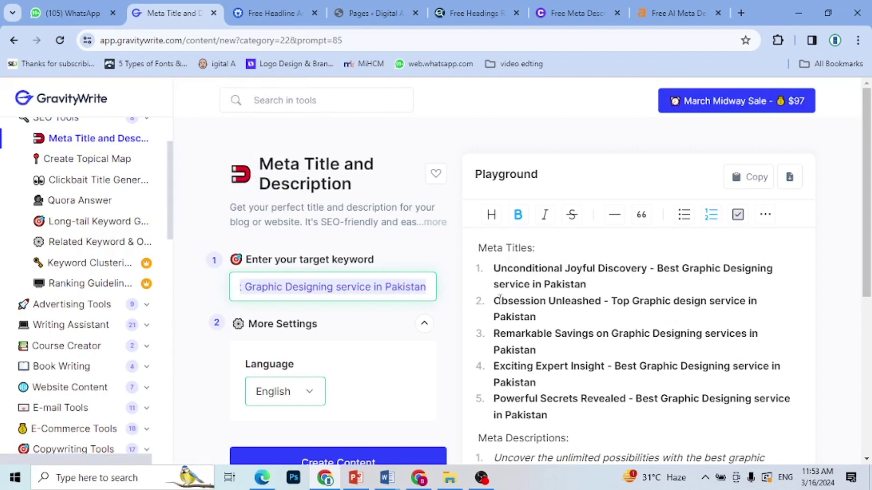
key("BackSpace")
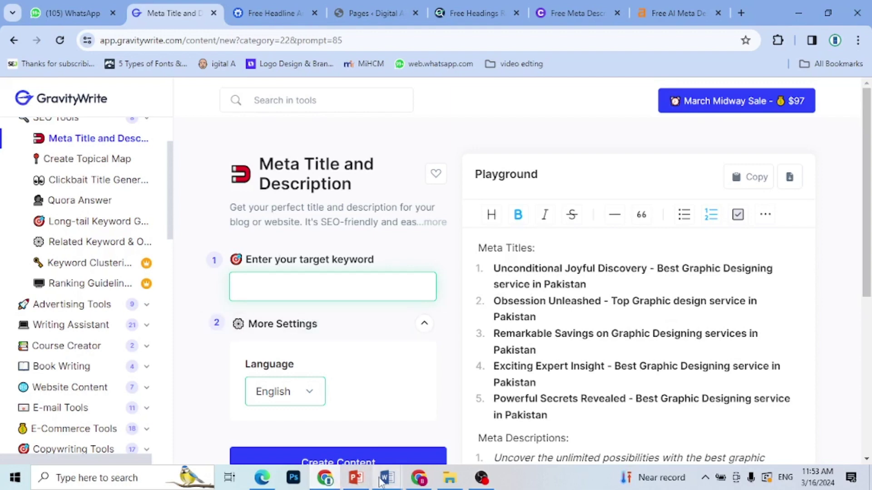
Go back to the SEO Report document in Word and copy the text under the Meta Title heading.
mouse_move(387, 477)
left_click(400, 440)
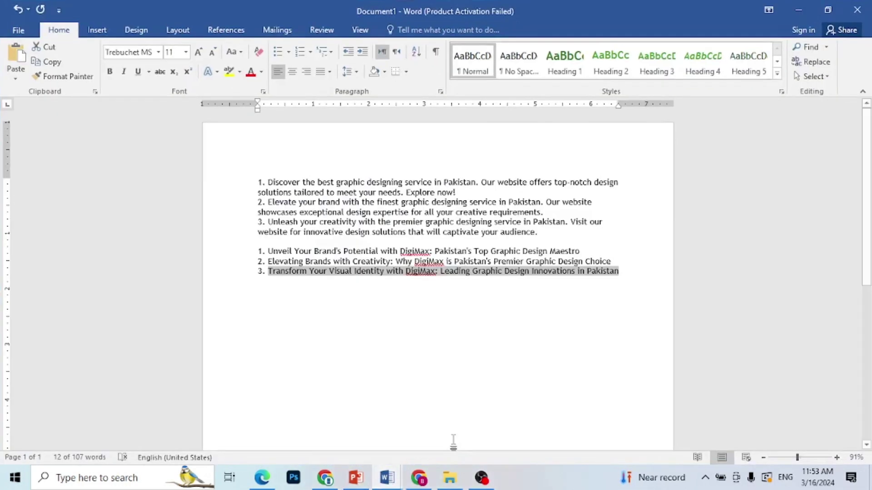
mouse_move(386, 481)
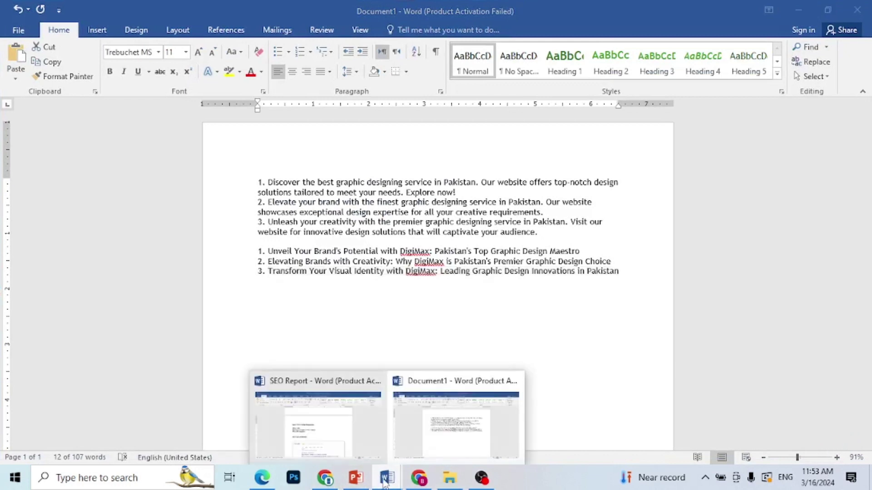
left_click(326, 440)
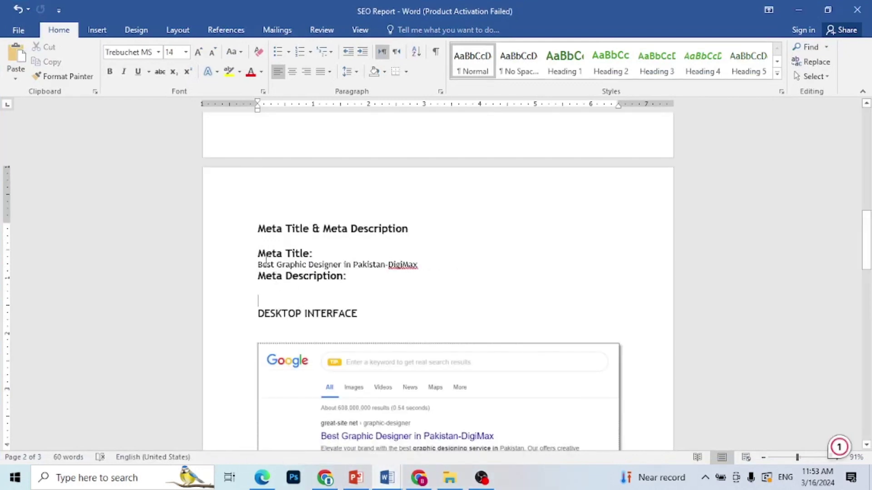
left_click_drag(257, 263, 419, 263)
key("ctrl+c")
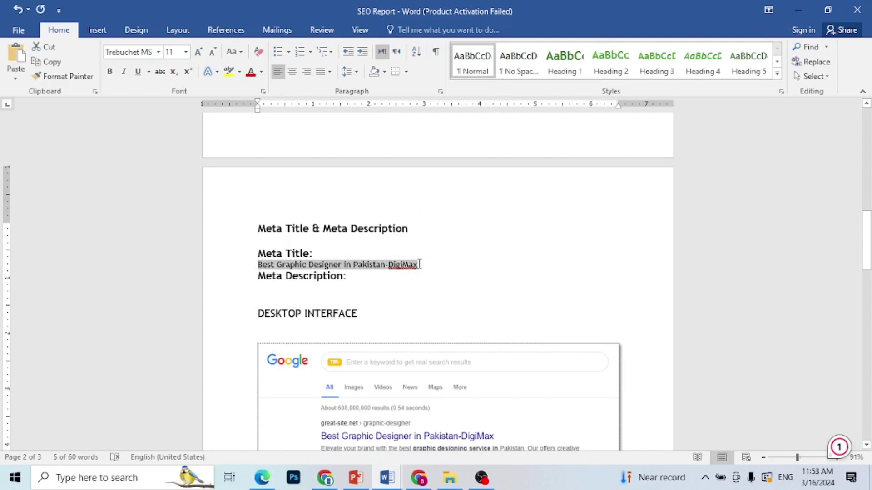
Set GravityWrite's target keyword in Chrome to the copied "Best Graphic Designer in Pakistan-DigiMax" and generate new meta titles and descriptions.
left_click(327, 478)
key("ctrl+v")
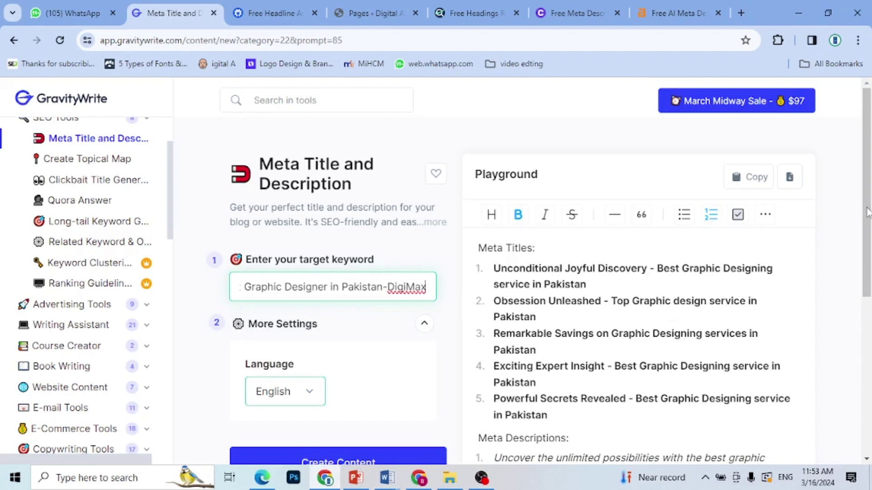
scroll(867, 213, "down", 1)
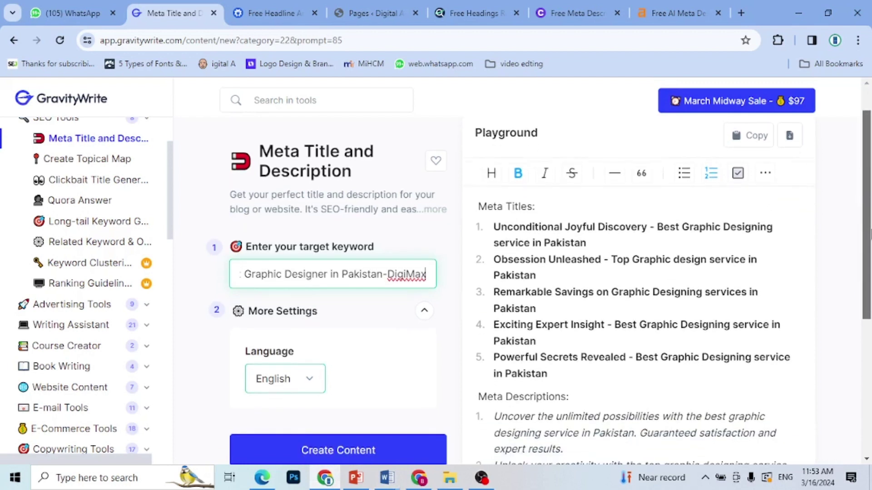
left_click(376, 452)
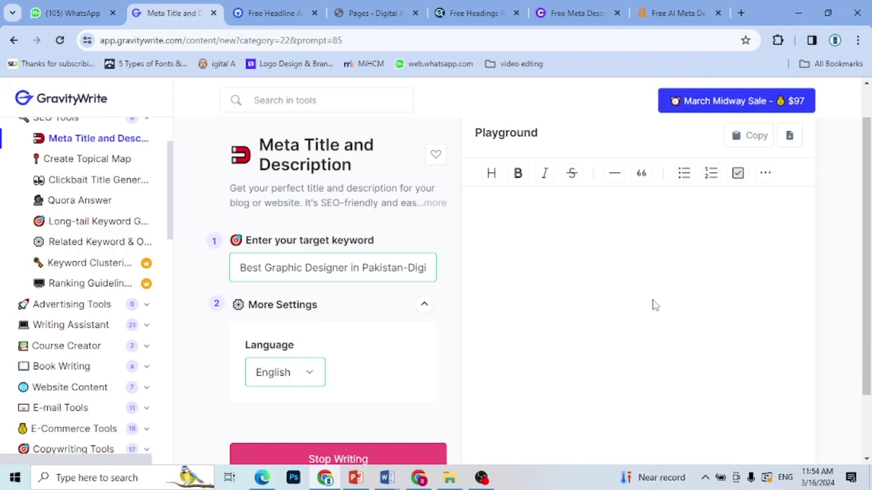
left_click_drag(871, 203, 871, 237)
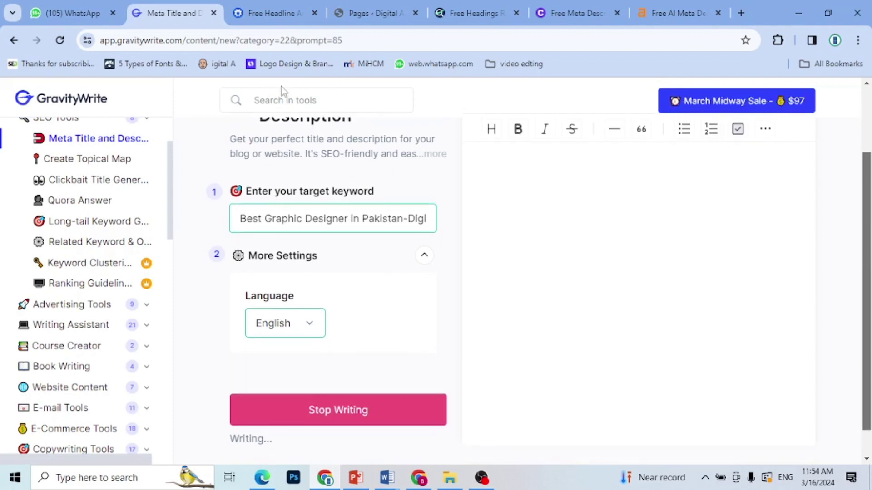
Open Quattr's Meta Description Generator and set the page title to the copied "Best Graphic Designer in Pakistan-DigiMax".
left_click(470, 13)
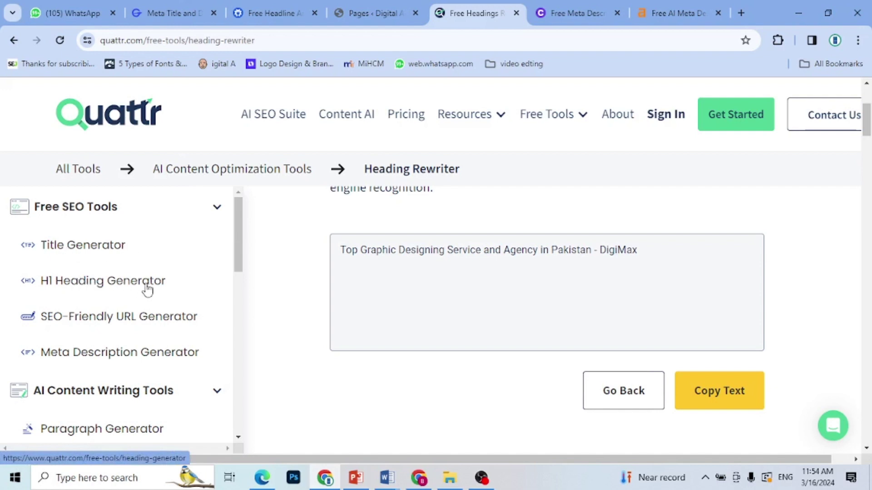
left_click(104, 356)
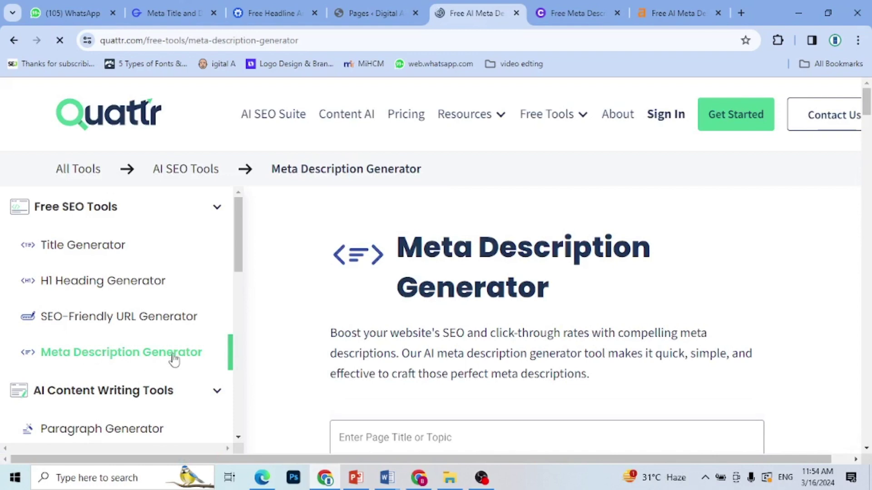
left_click_drag(866, 104, 867, 115)
left_click(431, 276)
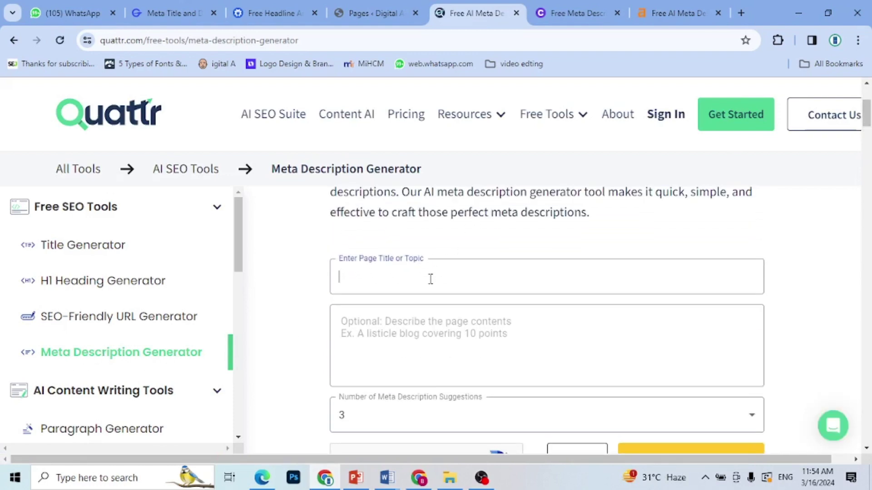
key("ctrl+v")
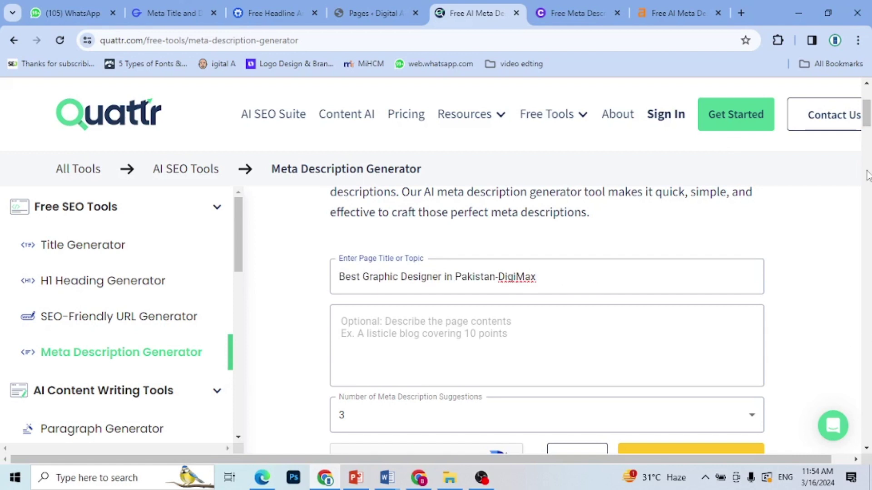
Complete the robot check and generate the meta descriptions in Quattr.
scroll(867, 115, "down", 4)
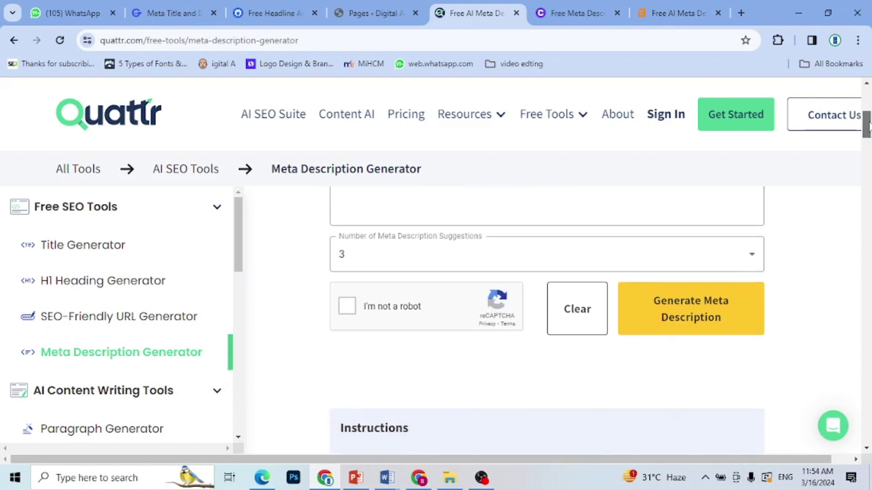
left_click(347, 308)
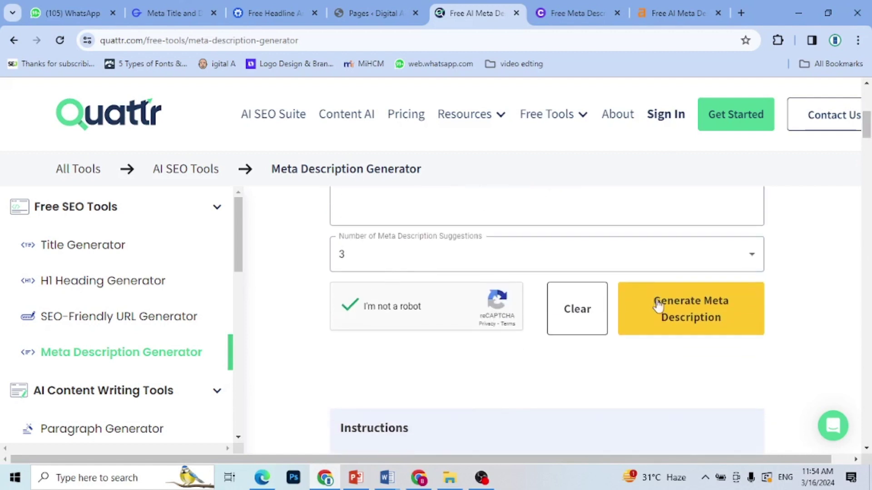
left_click(713, 319)
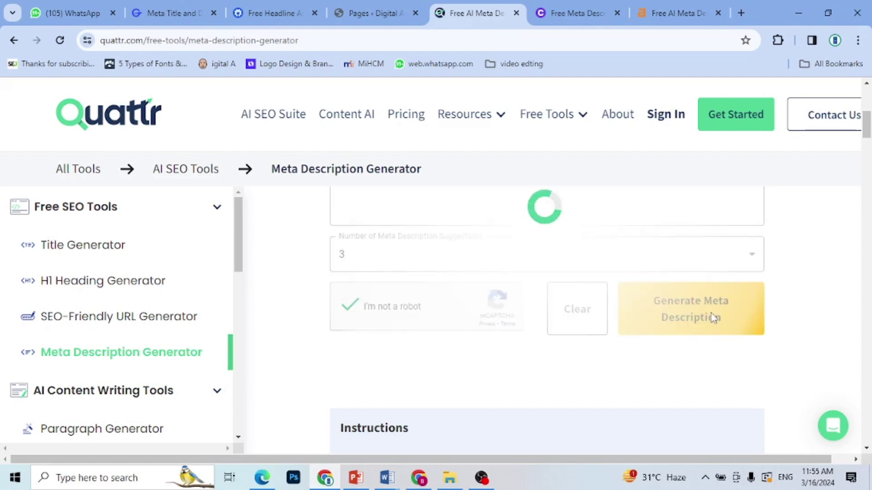
Go to copy.ai's Meta Description Generator and reset it to an empty input form.
left_click(568, 13)
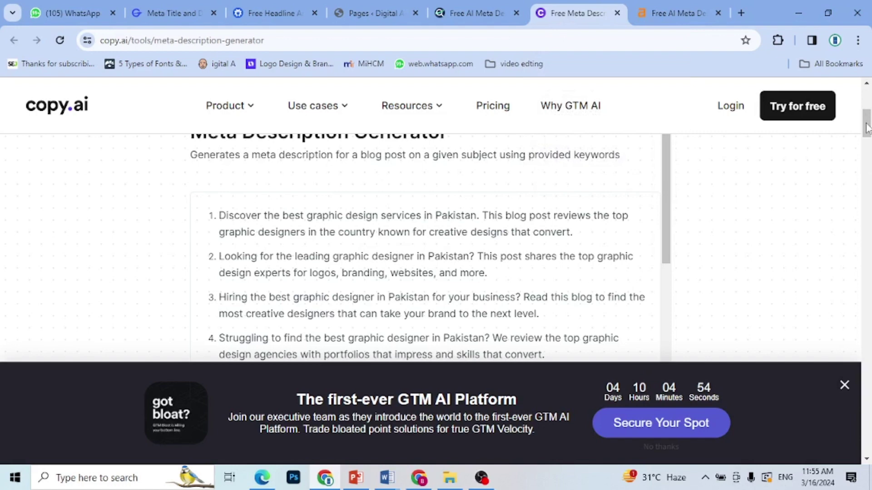
scroll(606, 177, "up", 5)
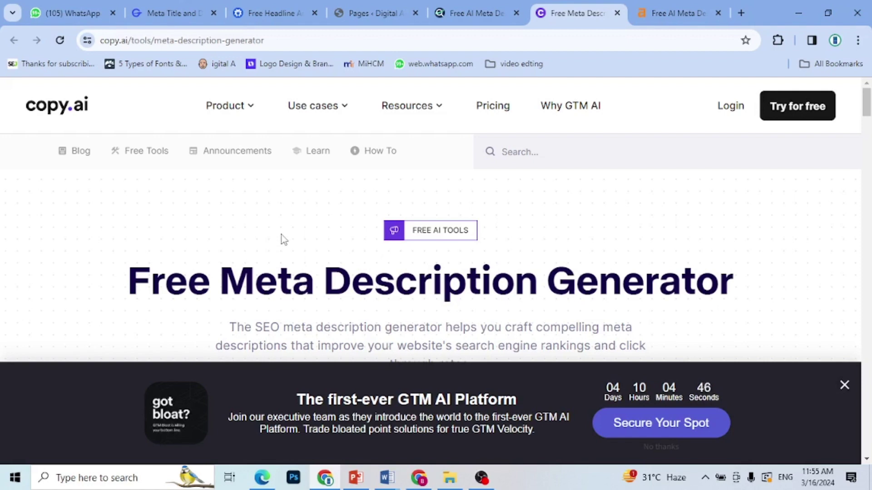
mouse_move(868, 119)
left_mouse_down()
mouse_move(868, 131)
mouse_move(868, 122)
left_mouse_up()
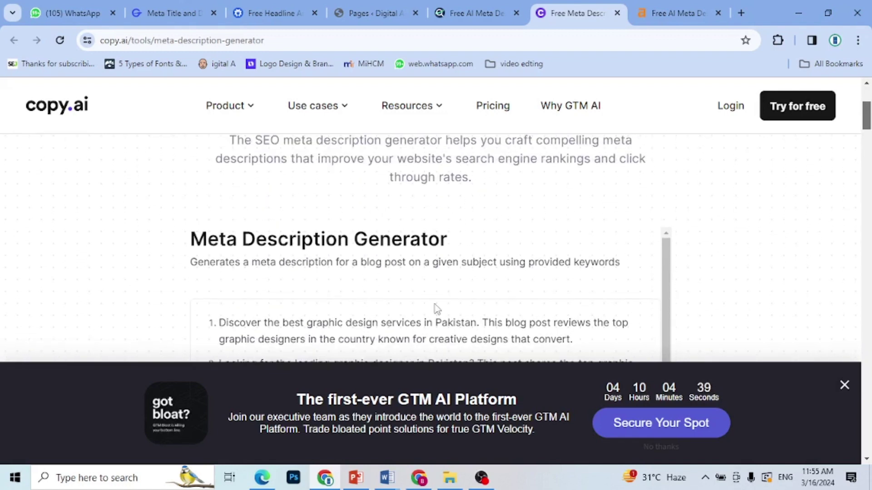
left_click(15, 40)
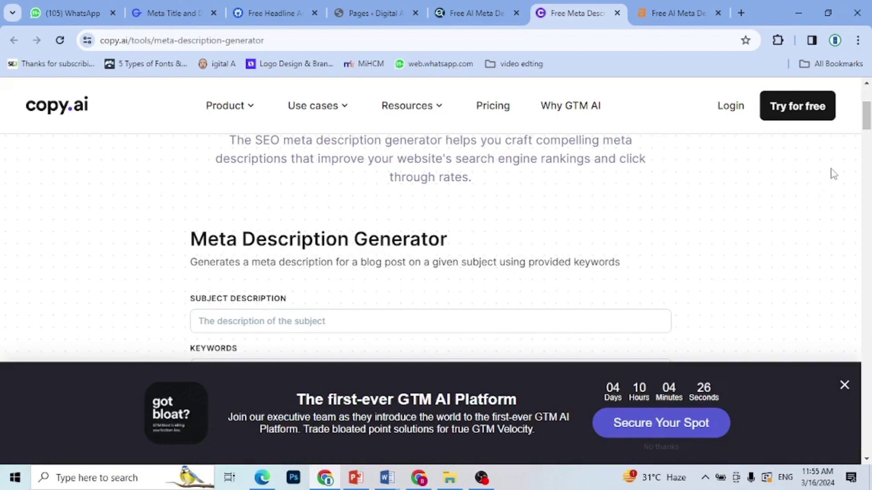
Fill the keywords and the subject description with the copied title "Best Graphic Designer in Pakistan-DigiMax".
left_click_drag(868, 129, 869, 137)
left_click(296, 253)
key("ctrl+v")
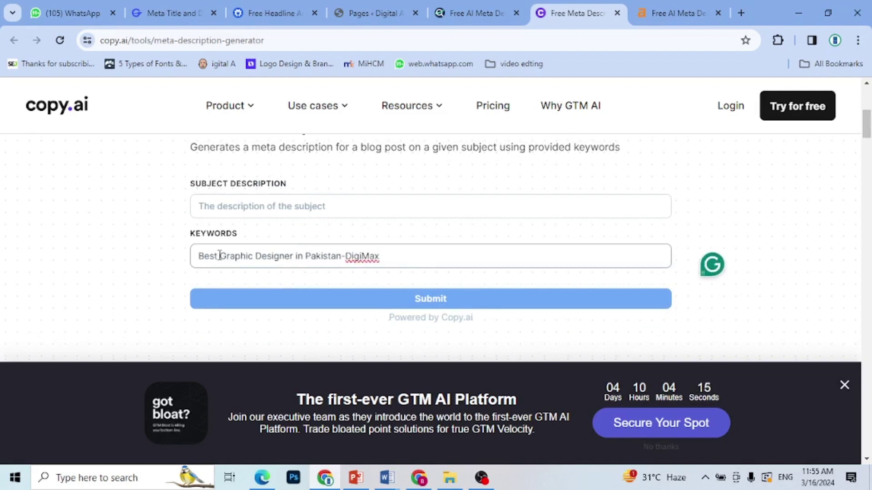
left_click(244, 207)
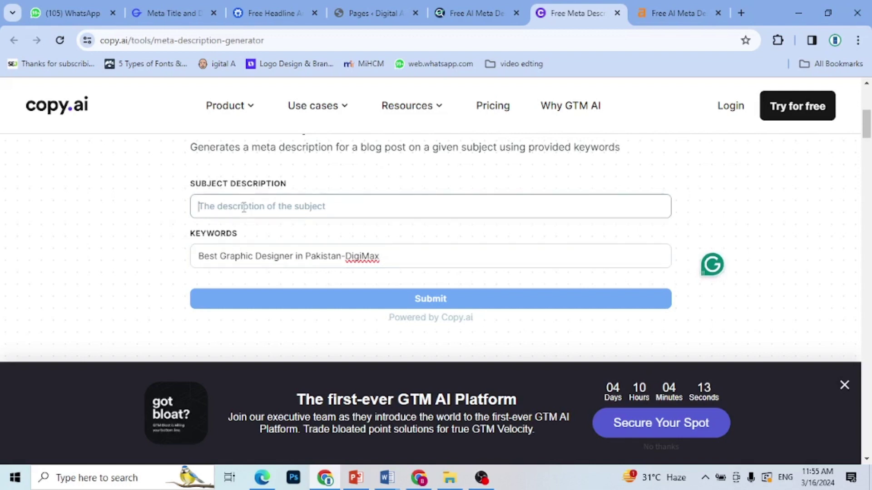
key("ctrl+v")
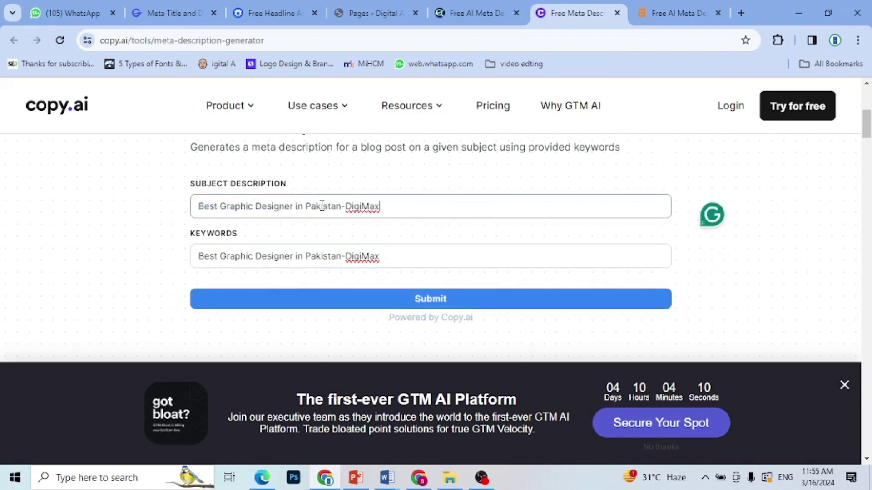
Shorten both the subject description and the keywords to "Best Graphic Designer in Pakistan".
key("BackSpace")
key("BackSpace")
key("BackSpace")
key("BackSpace")
key("BackSpace")
key("BackSpace")
key("BackSpace")
key("BackSpace")
left_click(395, 256)
key("BackSpace")
key("BackSpace")
key("BackSpace")
key("BackSpace")
key("BackSpace")
key("BackSpace")
key("BackSpace")
key("BackSpace")
key("BackSpace")
key("BackSpace")
key("BackSpace")
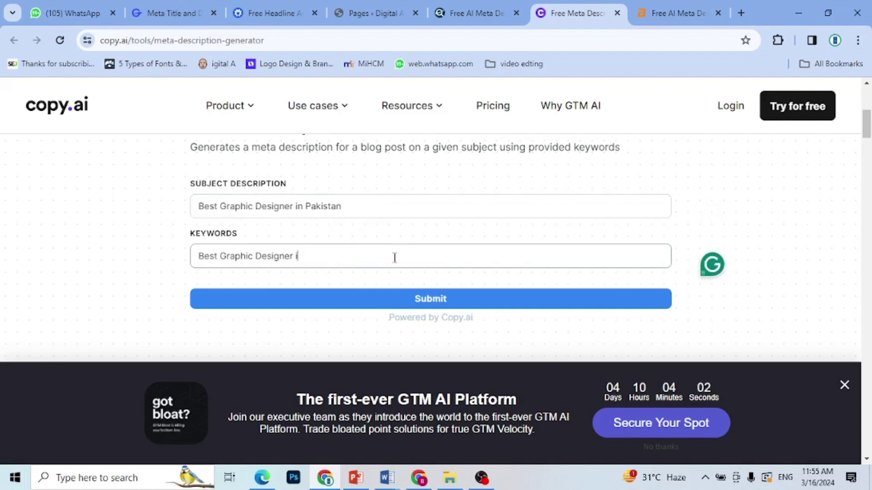
type("in Pakistan")
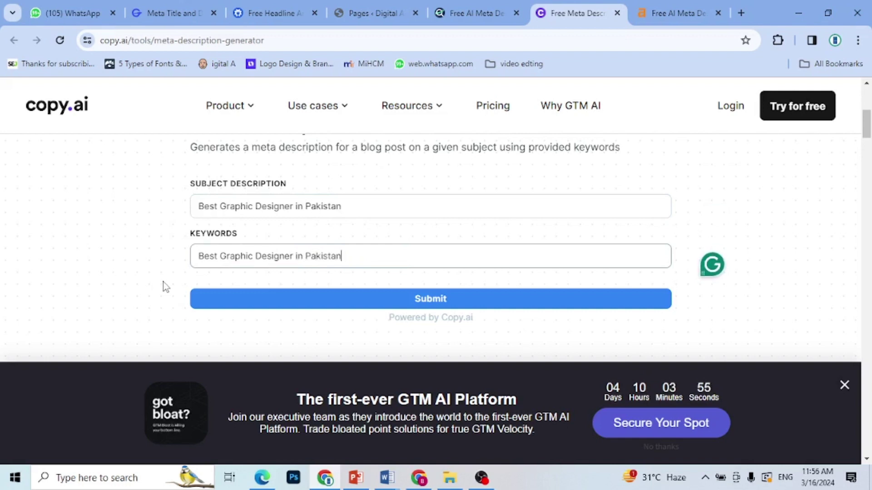
Reduce the keywords to "Graphic Designer in Pakistan" and generate the meta descriptions in copy.ai.
key("Home")
key("Delete")
key("Delete")
key("Delete")
key("Delete")
key("Delete")
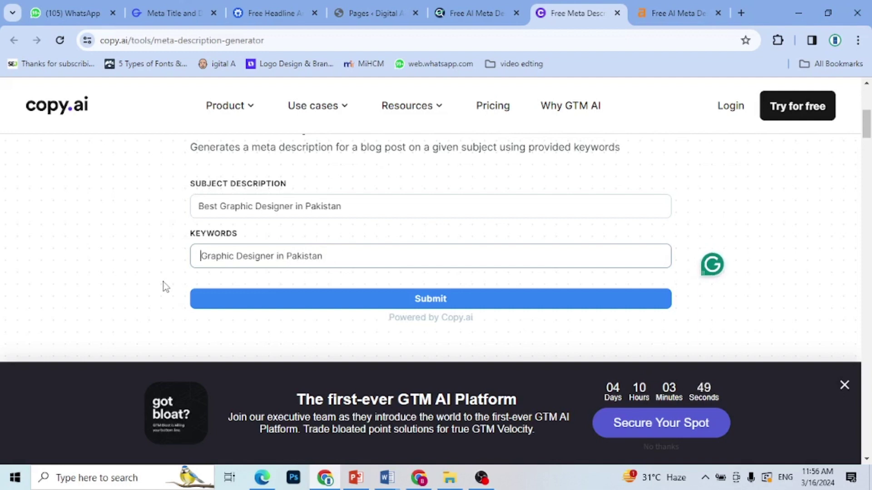
key("Delete")
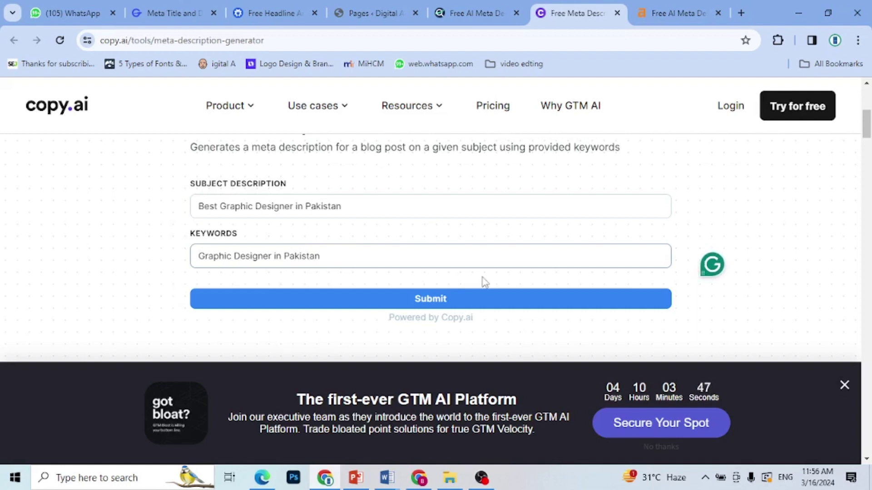
left_click(472, 304)
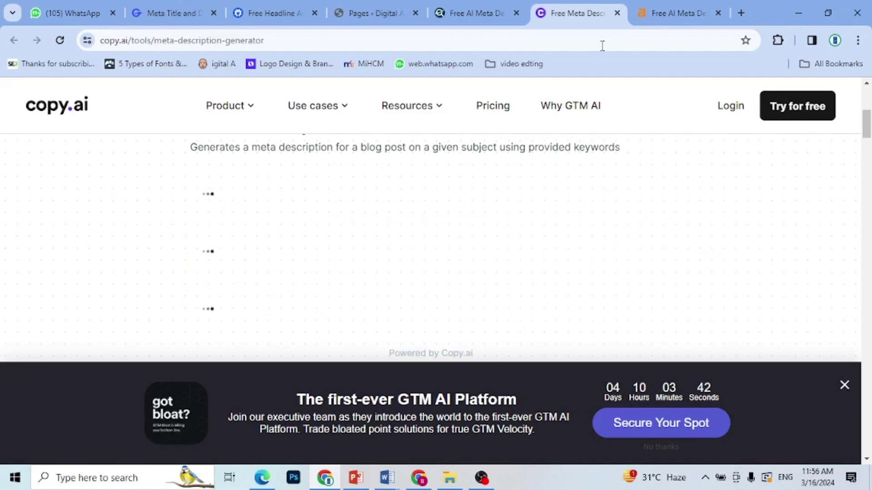
Go to Ahrefs' meta description generator and replace the page topic with "Best Graphic Designer in Pakistan-DigiMax".
left_click(670, 12)
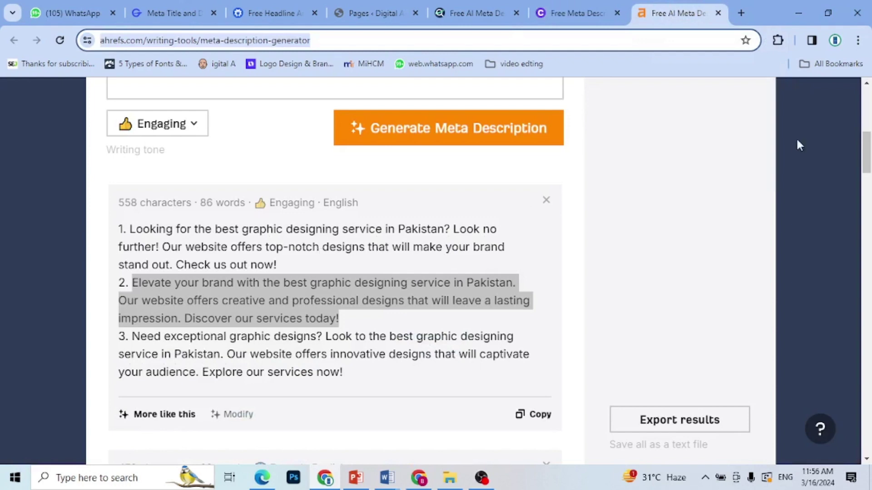
left_click_drag(869, 158, 868, 102)
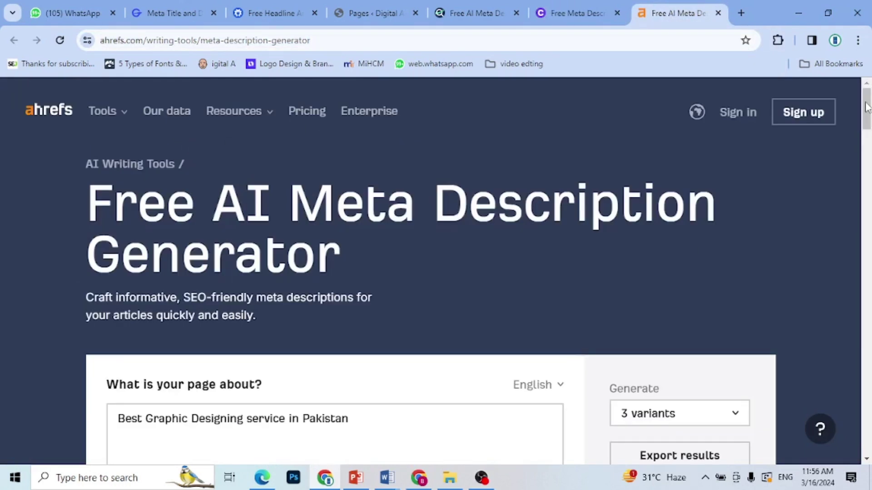
scroll(329, 311, "down", 2)
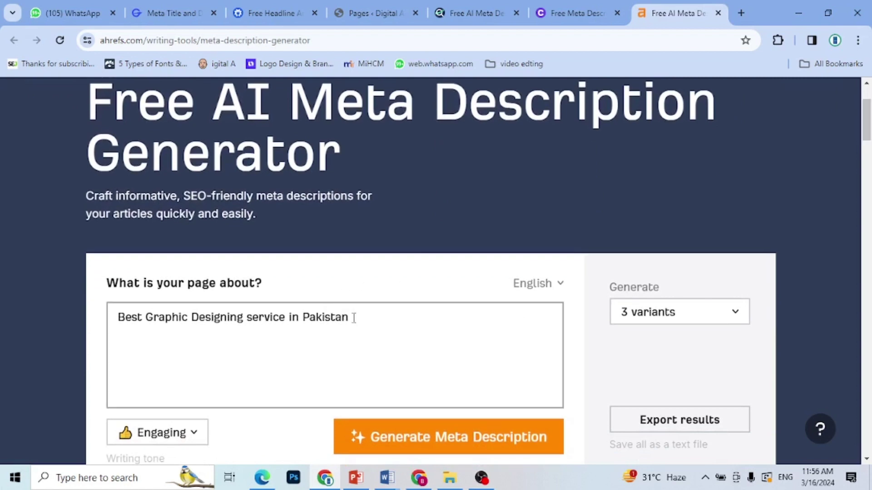
left_click_drag(353, 318, 85, 311)
type("Best Graphic Designer in Pakistan-DigiMax")
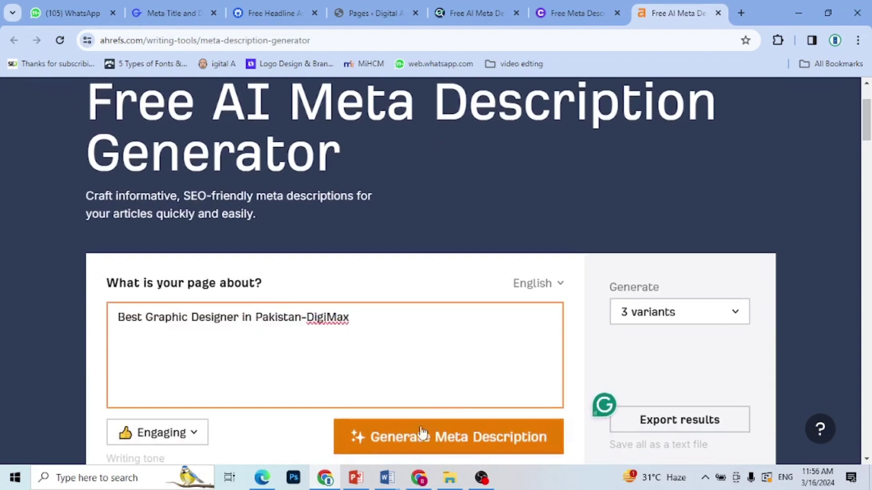
Set the writing tone to Professional and generate the Ahrefs meta descriptions.
scroll(319, 262, "down", 3)
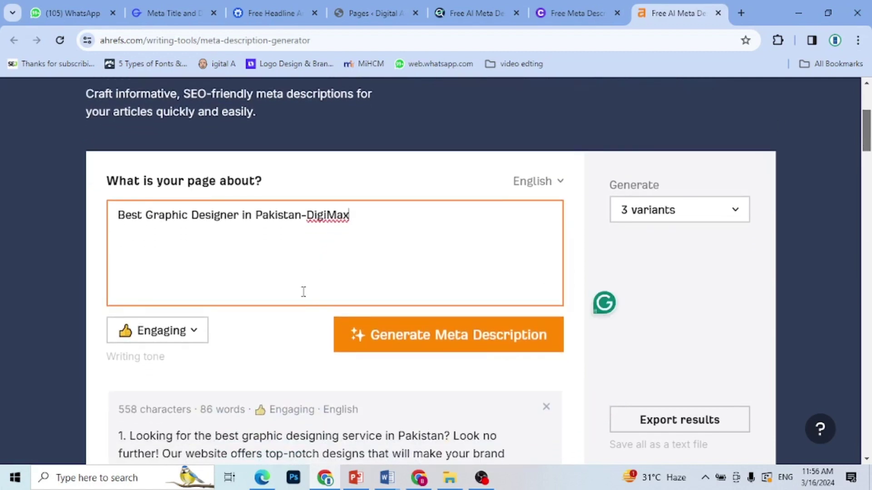
left_click(194, 338)
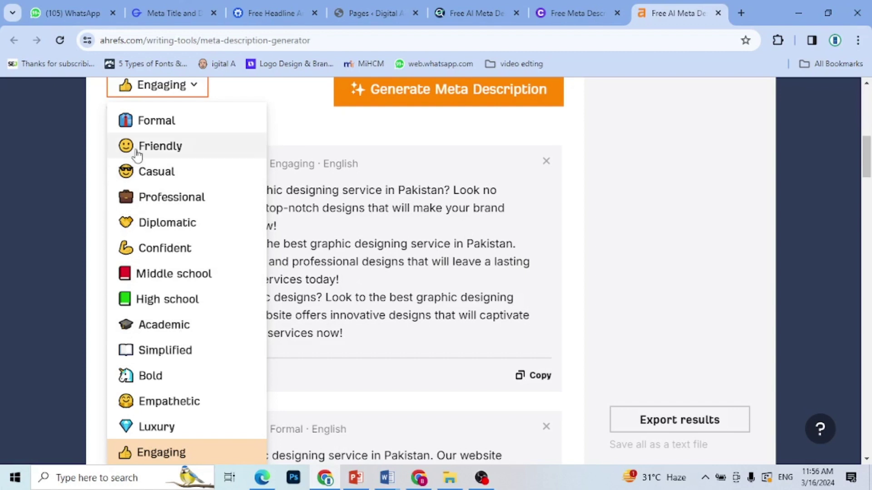
left_click(157, 201)
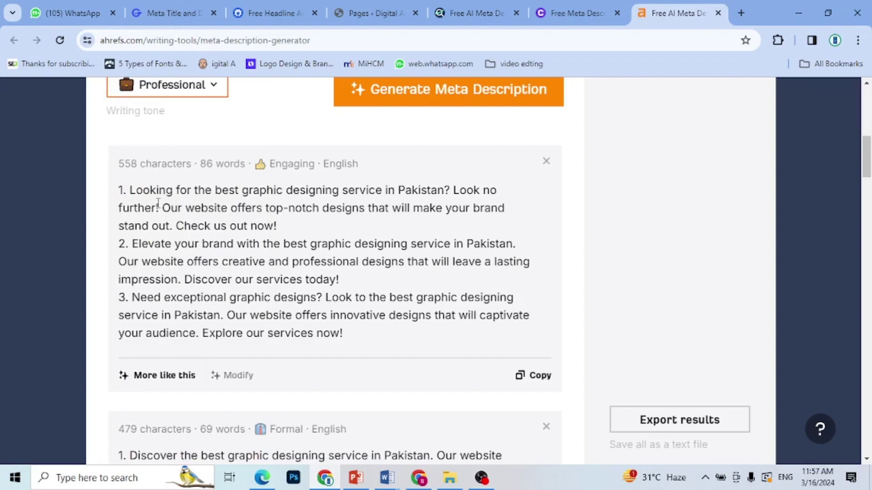
left_click(444, 98)
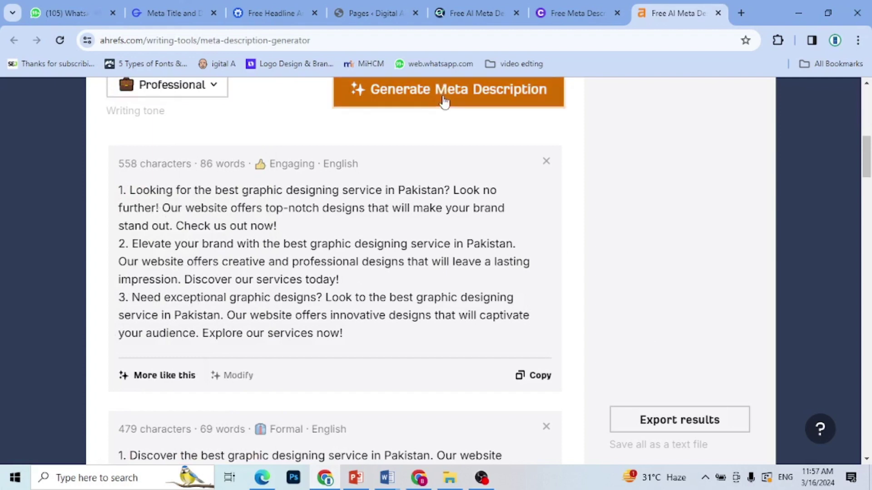
left_click_drag(868, 173, 868, 139)
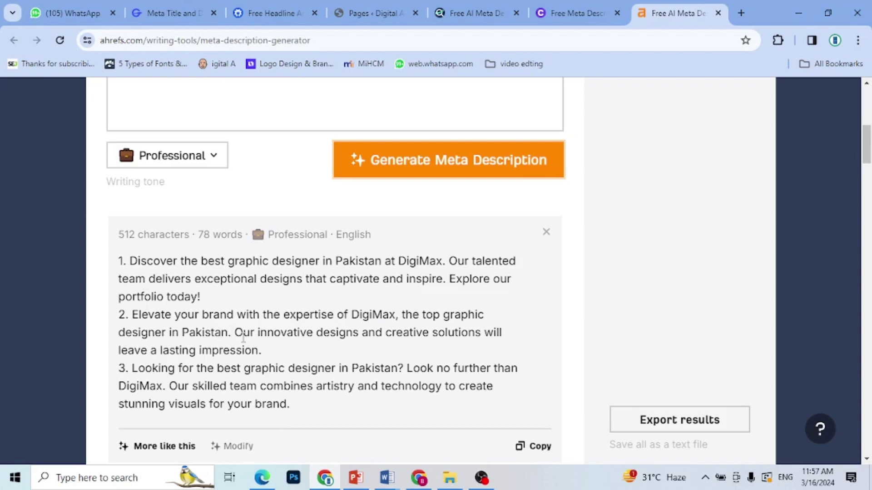
Check the results in the copy.ai, Quattr and GravityWrite generators and the headline analyzer.
left_click(596, 12)
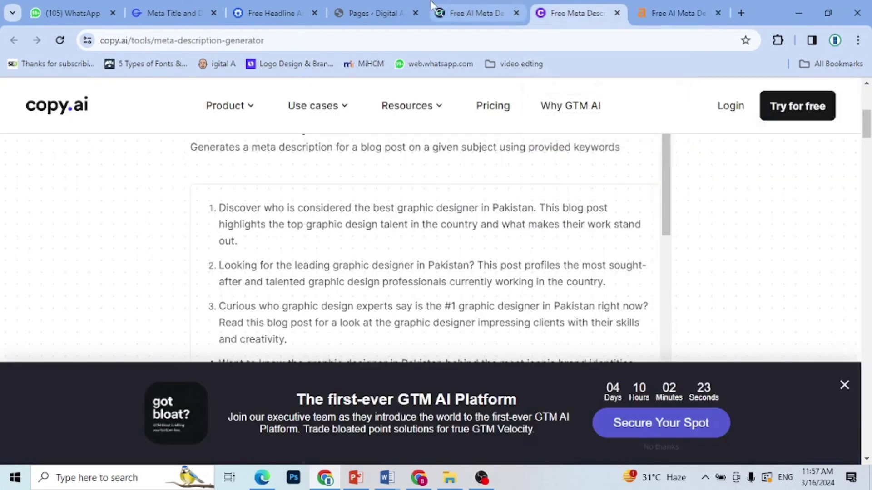
left_click(465, 14)
left_click(175, 12)
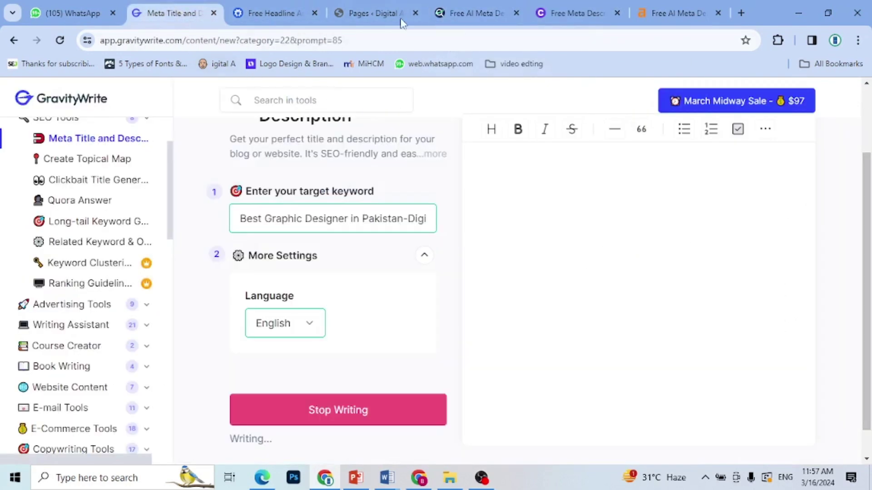
left_click(260, 12)
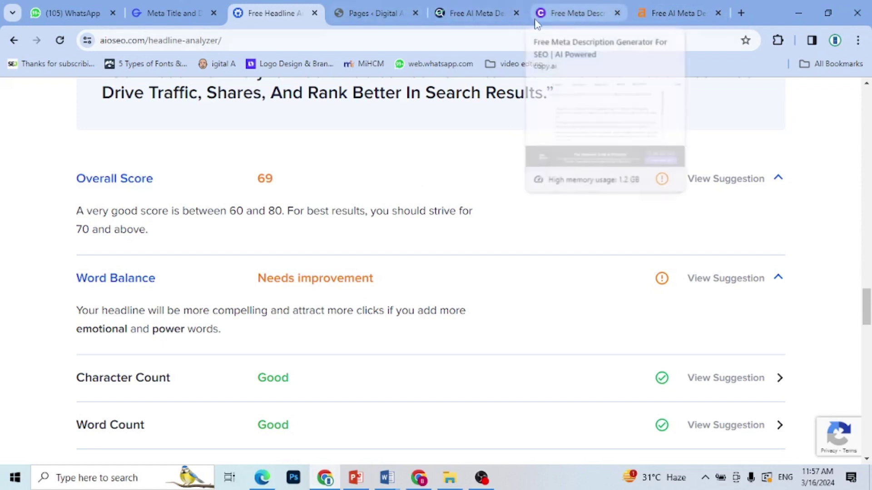
Return to the Ahrefs generator and copy the first Professional description, from "Discover the best graphic designer" to "Explore our portfolio today!".
left_click(679, 14)
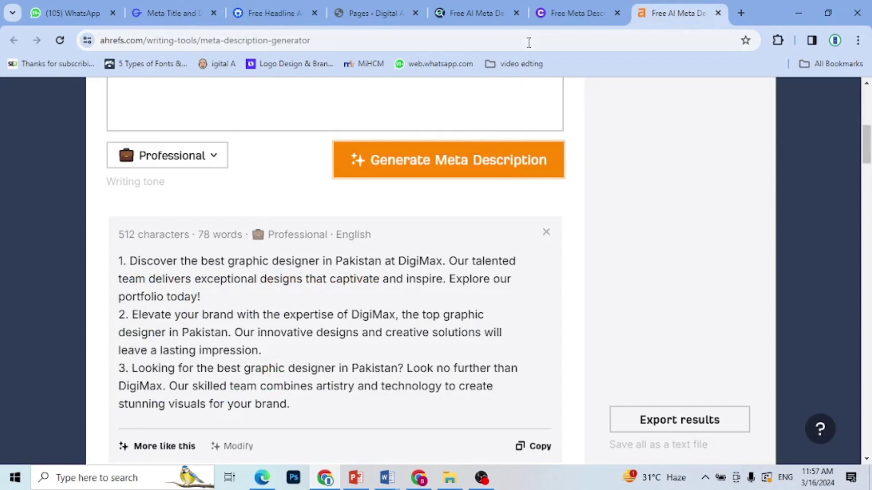
left_click_drag(130, 262, 216, 308)
key("ctrl+c")
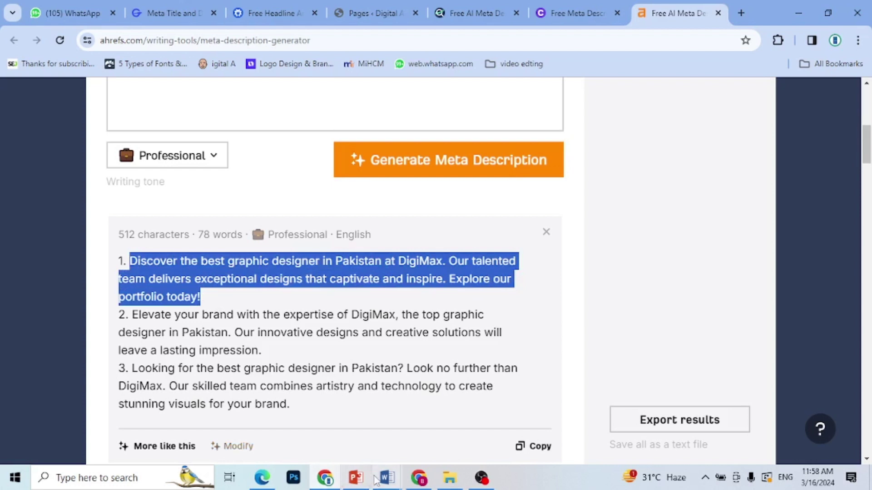
left_click(389, 479)
left_click(320, 425)
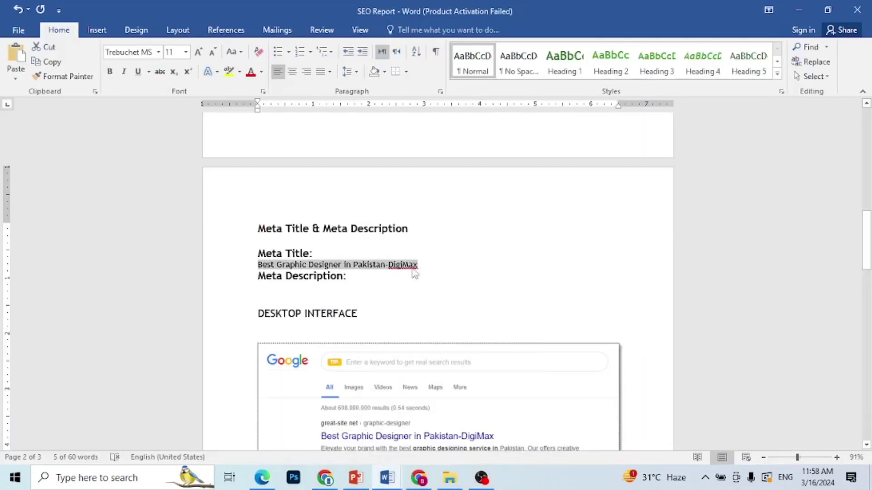
left_click(344, 286)
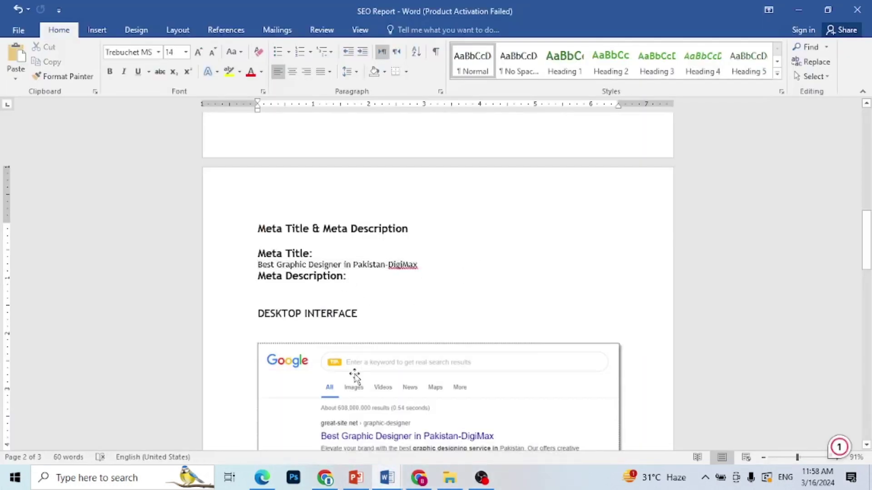
mouse_move(321, 483)
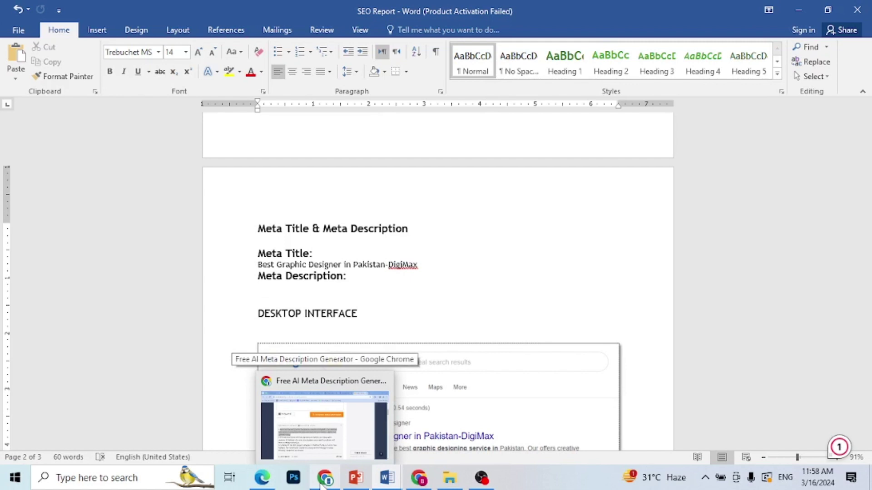
Switch to the ON Page SEO presentation and open the Mangools SERP Simulator link from the checking tools slide in a maximized browser window.
left_click(353, 483)
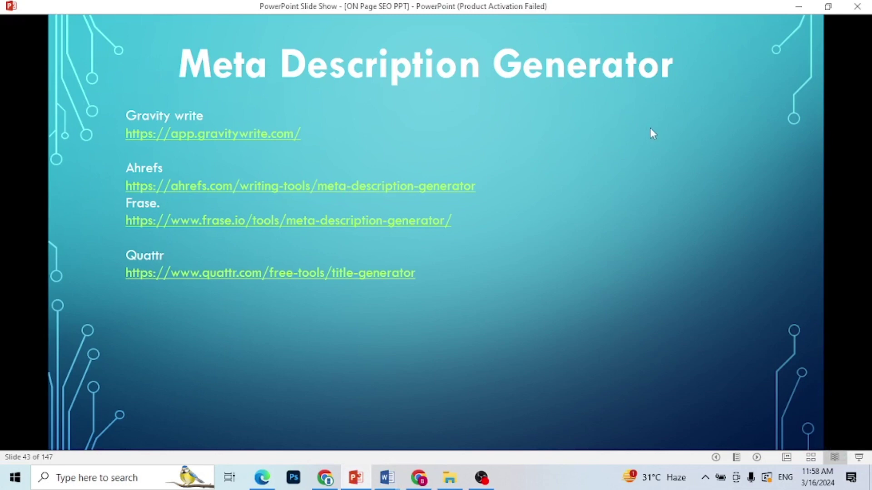
scroll(651, 129, "up", 7)
scroll(652, 133, "up", 3)
scroll(650, 129, "down", 1)
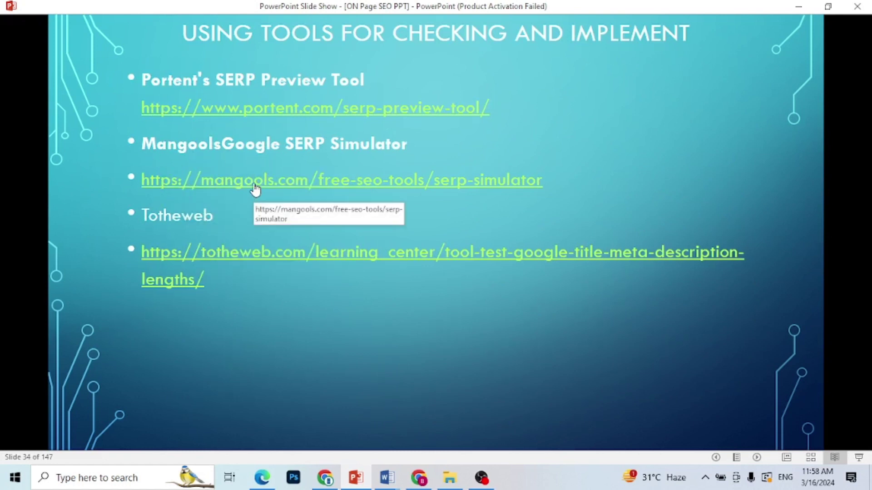
left_click(254, 184)
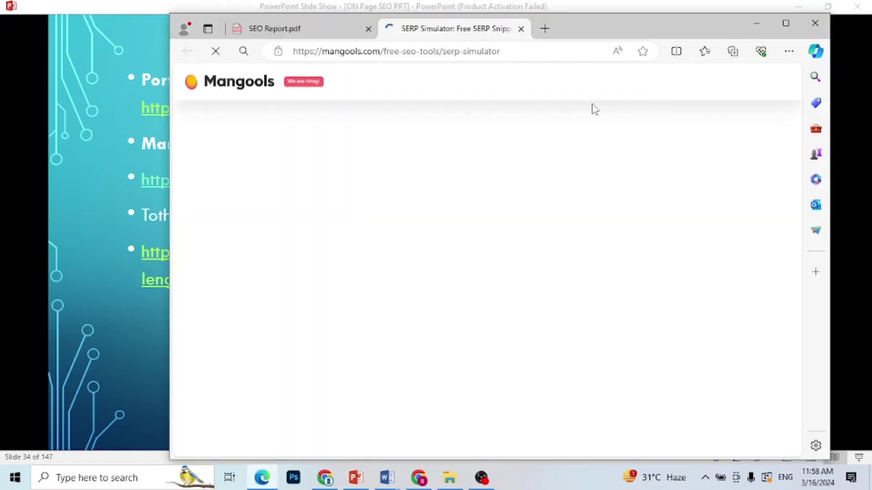
left_click(786, 23)
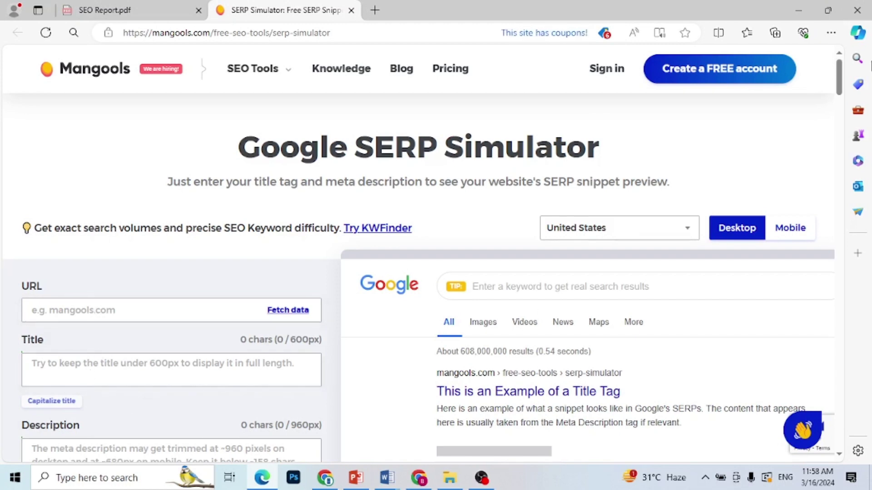
Paste the copied Ahrefs meta description into the SERP simulator's Description field.
scroll(841, 91, "down", 3)
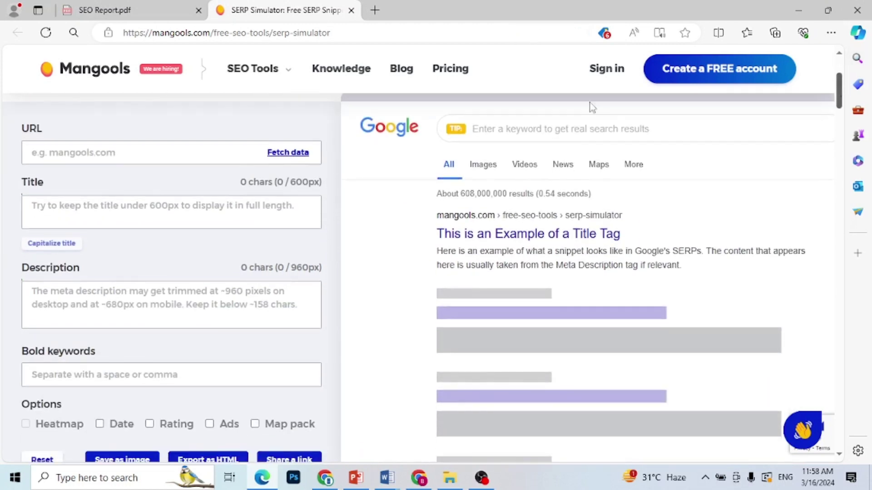
left_click(135, 300)
key("ctrl+v")
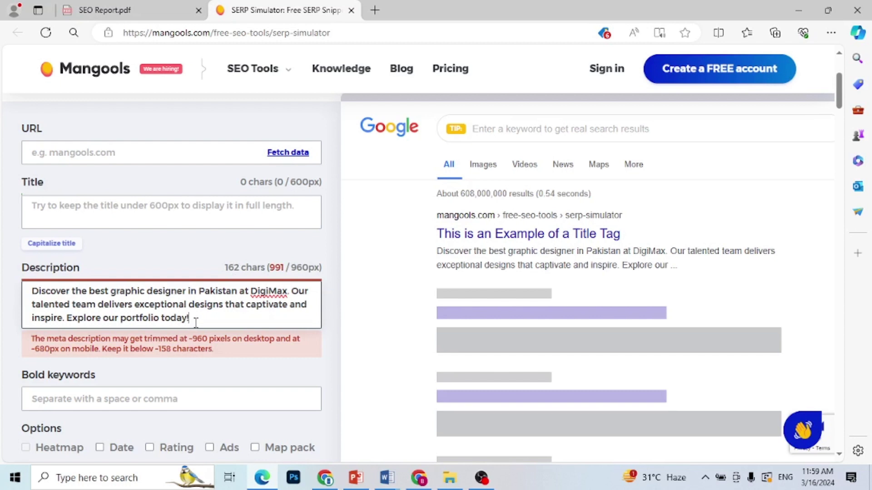
Shorten the description by removing the final exclamation mark and replacing "and" with "&" between "captivate" and "inspire".
key("BackSpace")
left_click(310, 304)
key("BackSpace")
key("BackSpace")
key("BackSpace")
key("BackSpace")
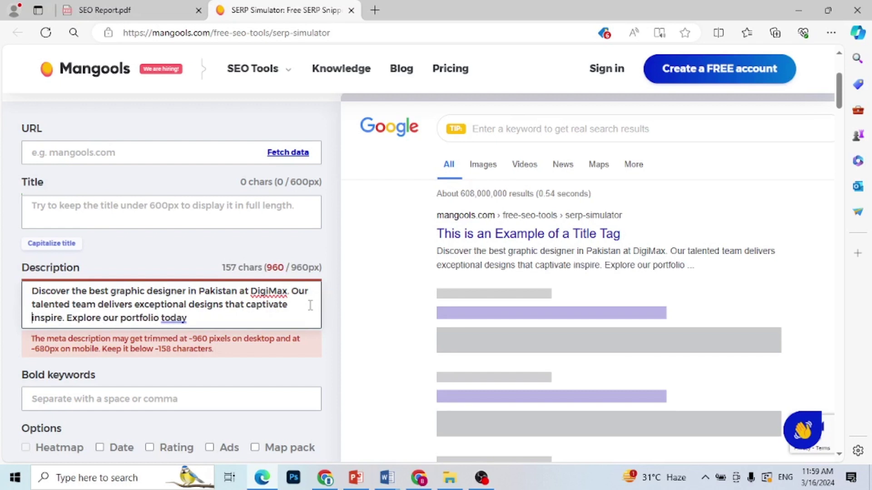
type("&")
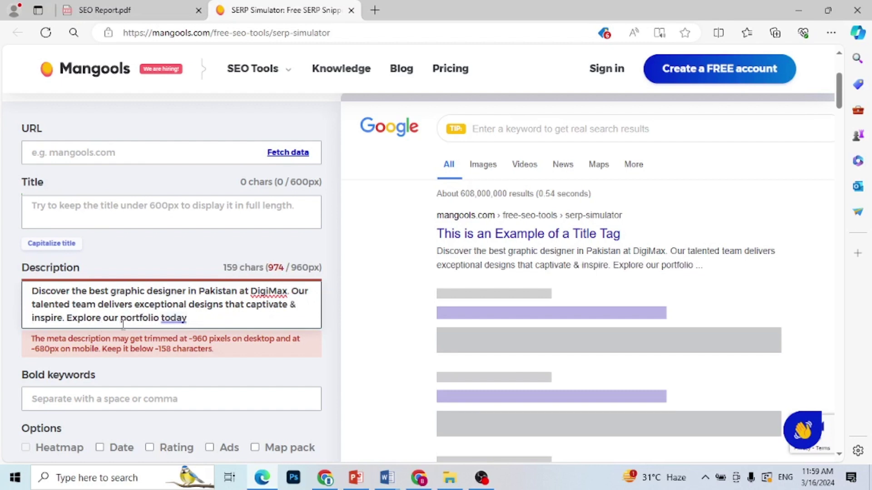
Delete the closing phrase "Explore our portfolio today" so the description ends with "captivate & inspire.".
left_click(193, 321)
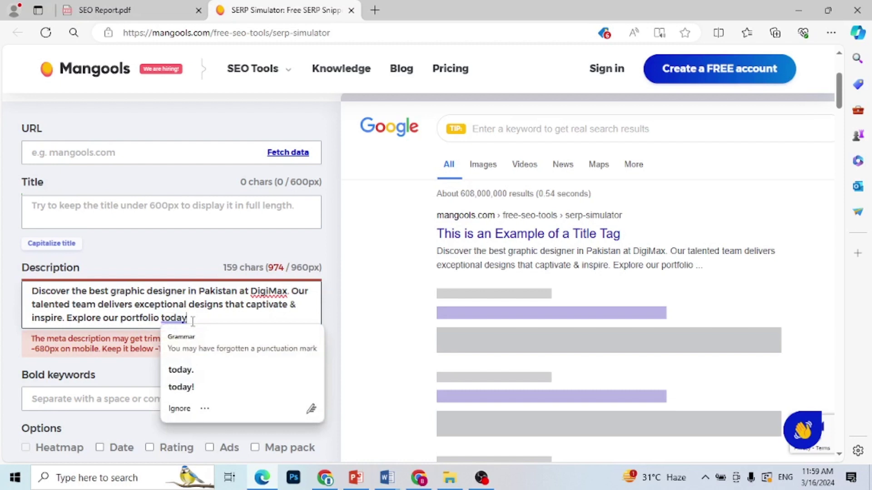
key("BackSpace")
key("BackSpace")
key("BackSpace")
key("BackSpace")
key("BackSpace")
key("BackSpace")
key("BackSpace")
key("BackSpace")
key("BackSpace")
key("BackSpace")
key("BackSpace")
key("BackSpace")
key("BackSpace")
key("BackSpace")
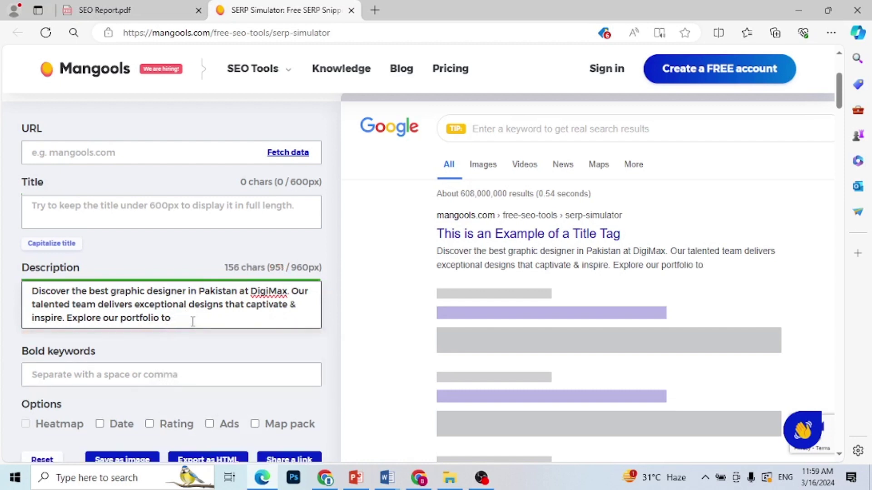
key("BackSpace")
key("BackSpace")
key("BackSpace")
key("BackSpace")
key("BackSpace")
key("BackSpace")
key("BackSpace")
key("BackSpace")
key("BackSpace")
key("BackSpace")
key("BackSpace")
key("BackSpace")
key("BackSpace")
key("BackSpace")
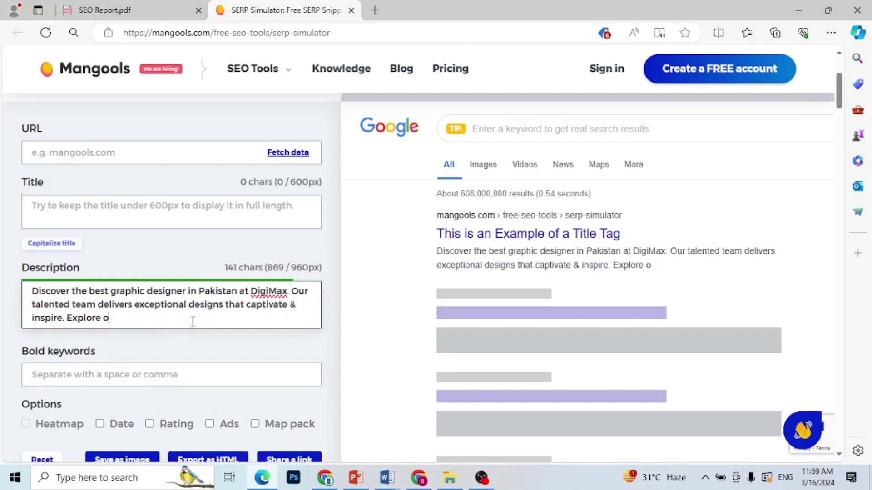
key("BackSpace")
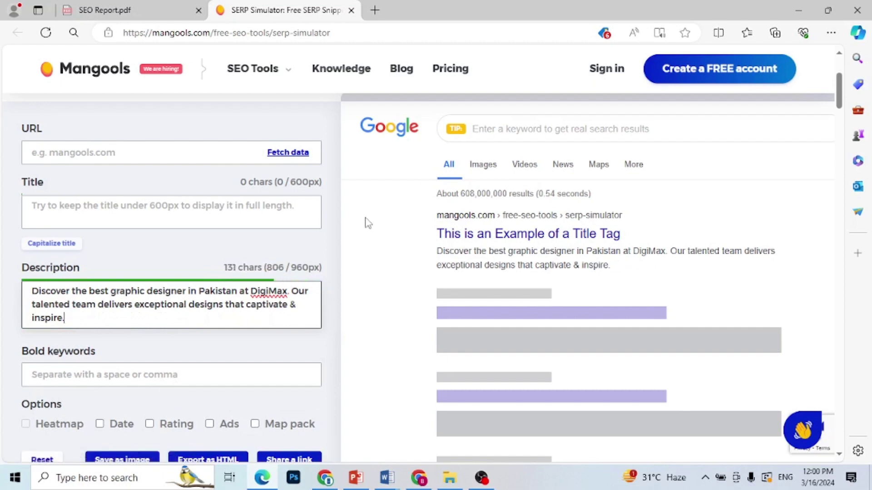
Return to Chrome and review the meta descriptions generated by copy.ai and Quattr.
left_click(321, 482)
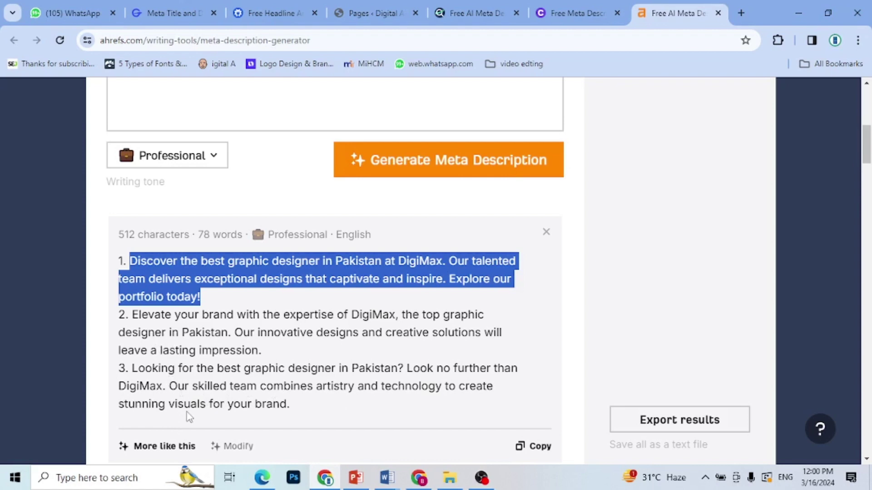
left_click(573, 13)
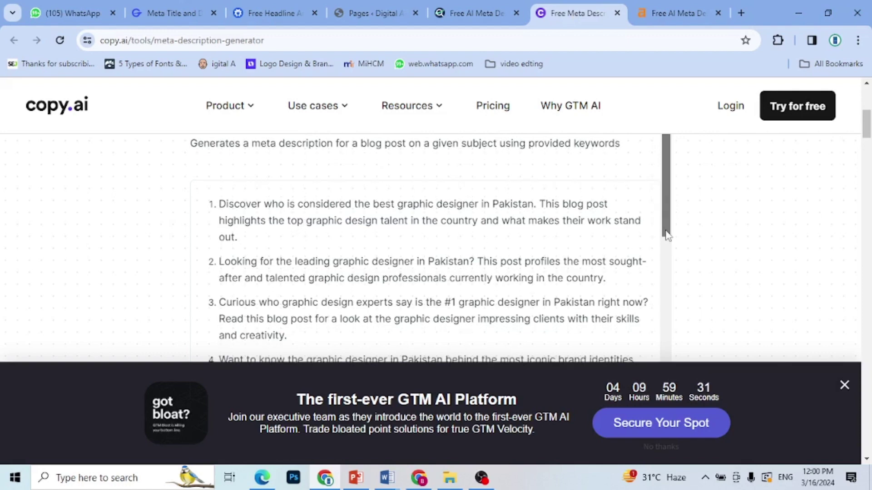
left_click_drag(666, 235, 667, 282)
left_click(472, 13)
scroll(865, 119, "up", 5)
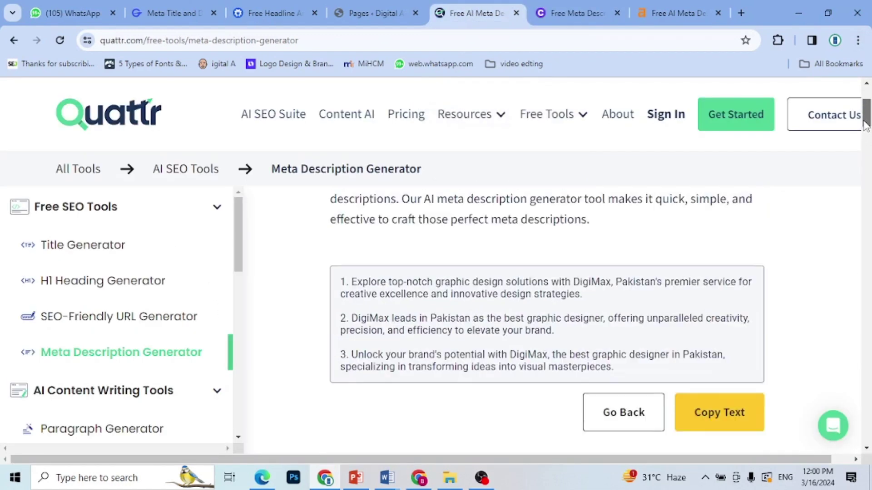
left_click_drag(866, 121, 865, 125)
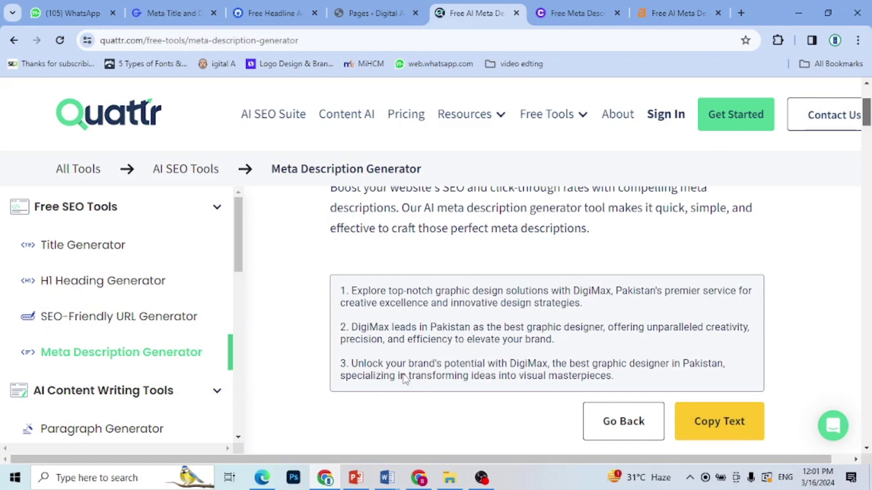
Reload GravityWrite, sign back in with the Google account and generate content for the keyword "Best Graphic Designer in Pakistan-DigiMax".
left_click(179, 13)
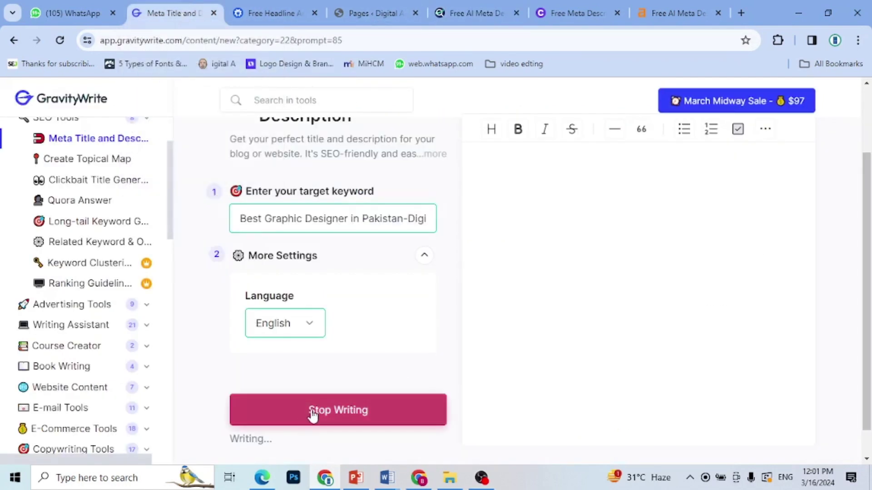
left_click(60, 40)
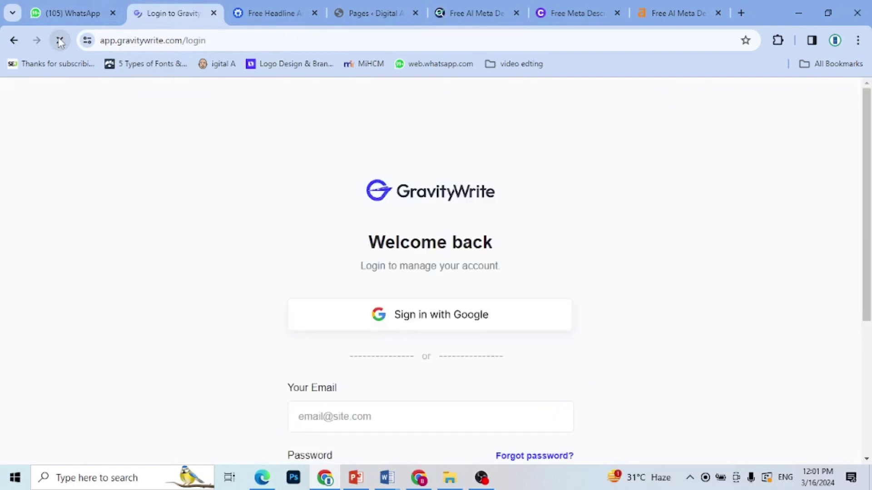
left_click(416, 334)
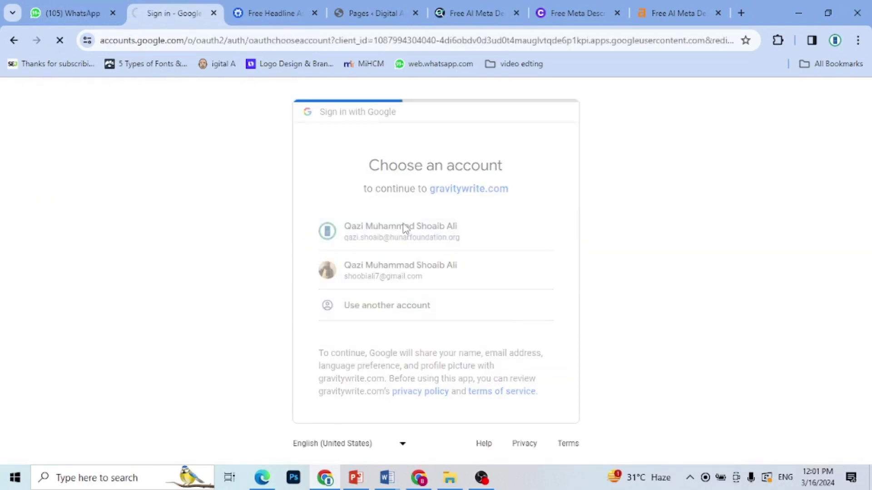
left_click(399, 228)
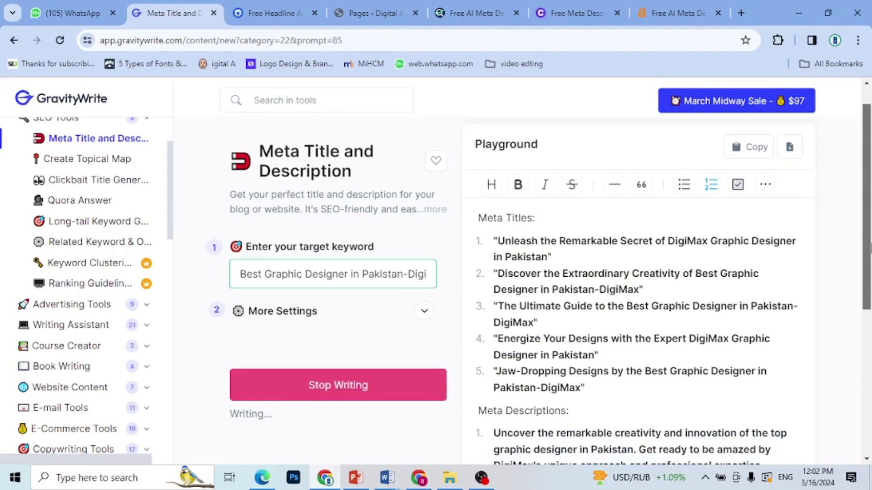
Review the meta descriptions GravityWrite generated, declining the one-time offer.
left_click_drag(870, 249, 870, 324)
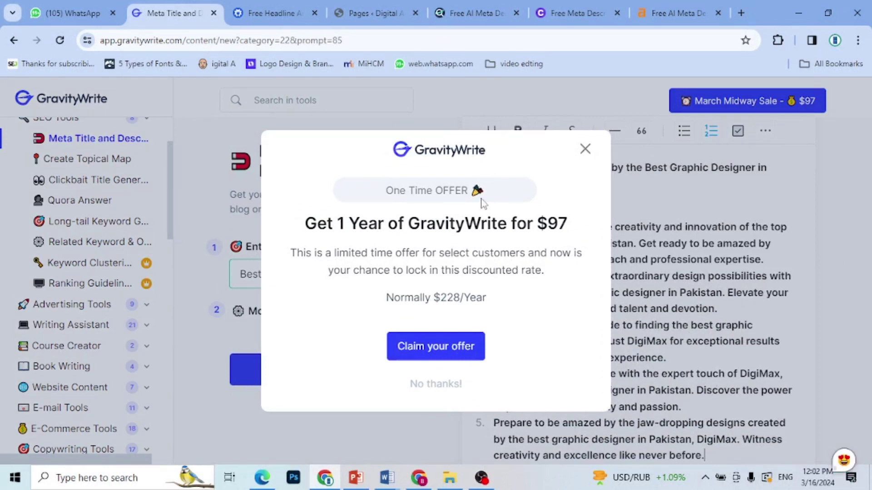
left_click(436, 385)
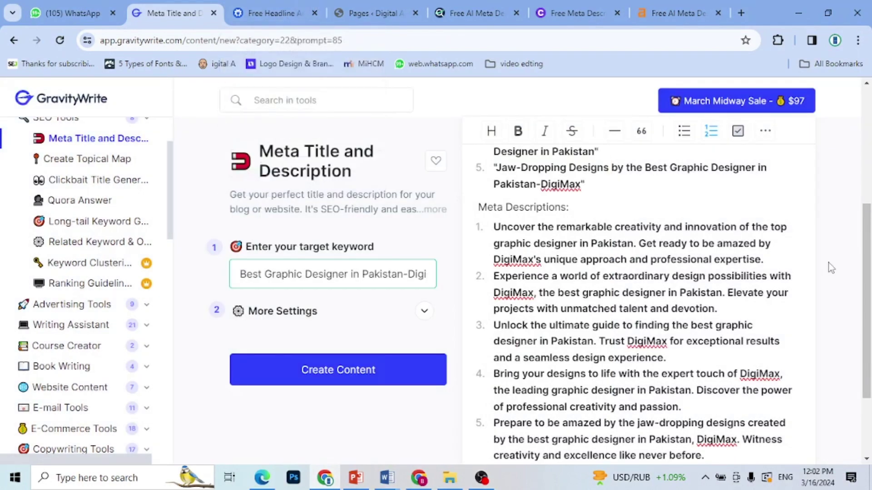
left_click_drag(870, 273, 870, 315)
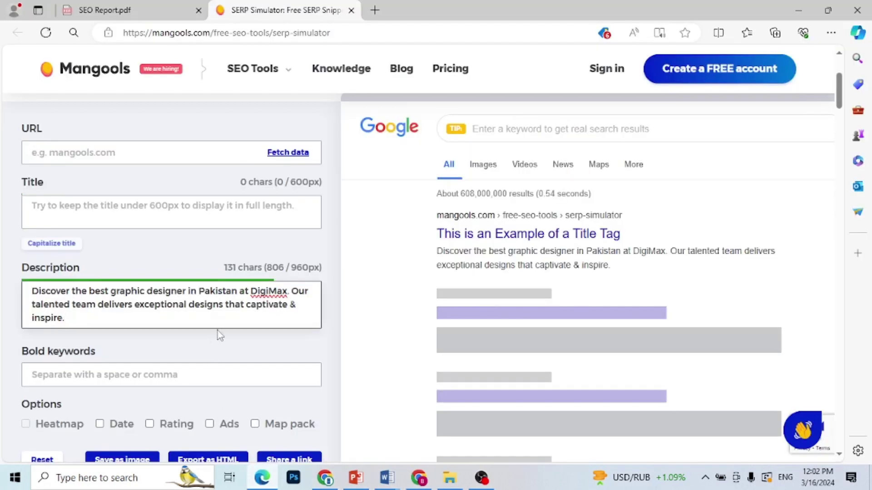
Copy the meta title from the SEO Report document and enter "Best Graphic Designer in Pakistan-DigiMax" as the SERP simulator's title.
left_click(255, 347)
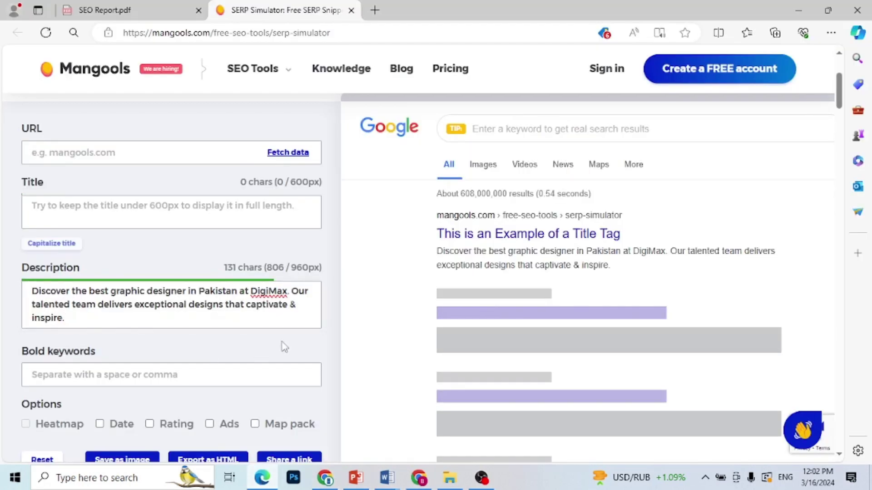
left_click(174, 218)
mouse_move(386, 477)
left_click(324, 381)
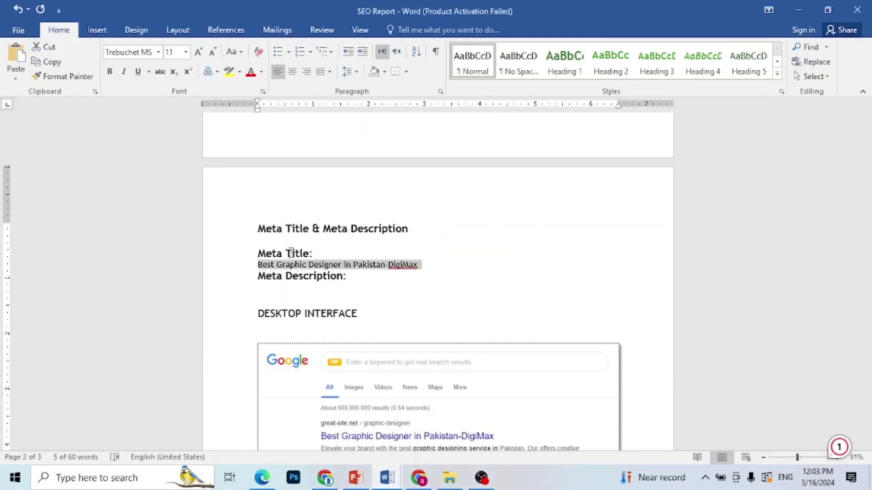
left_click(325, 478)
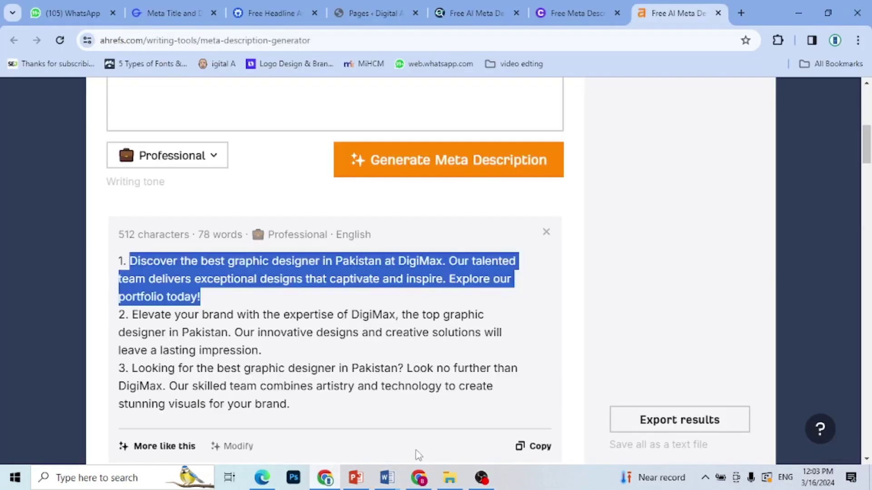
left_click(261, 477)
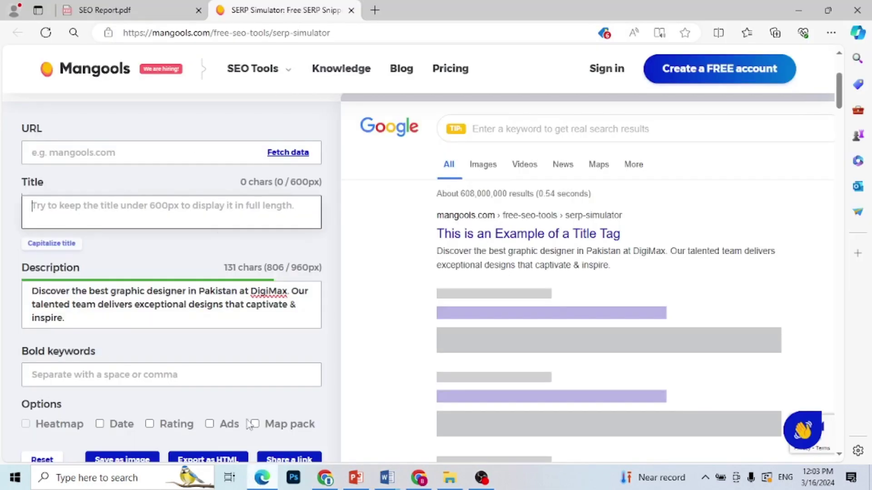
left_click(130, 214)
type("Best Graphic Designer in Pakistan-DigiMax")
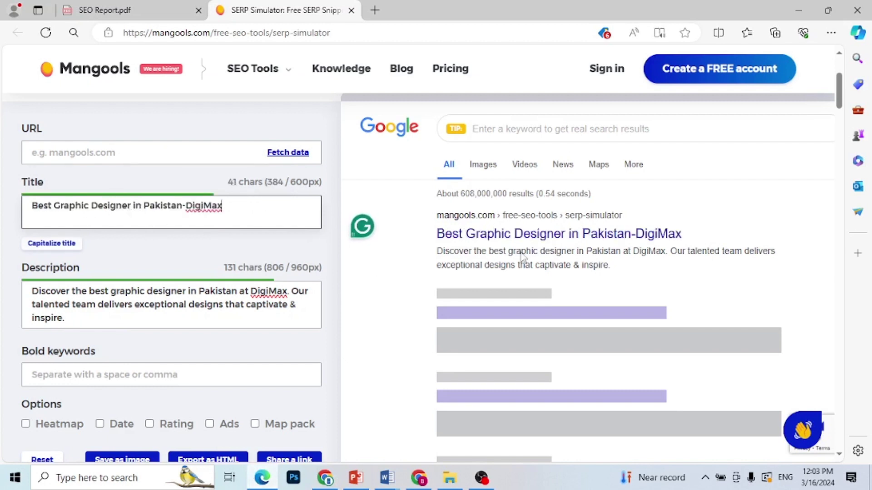
left_click(73, 151)
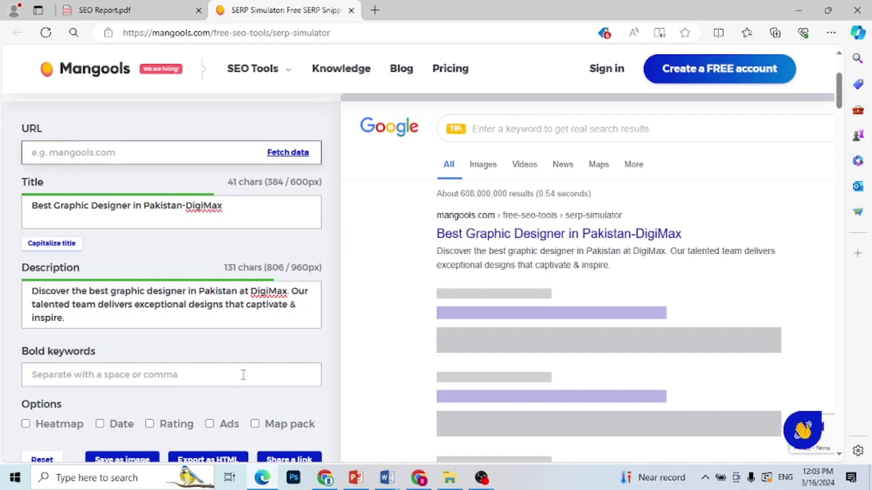
left_click(387, 478)
left_click(339, 433)
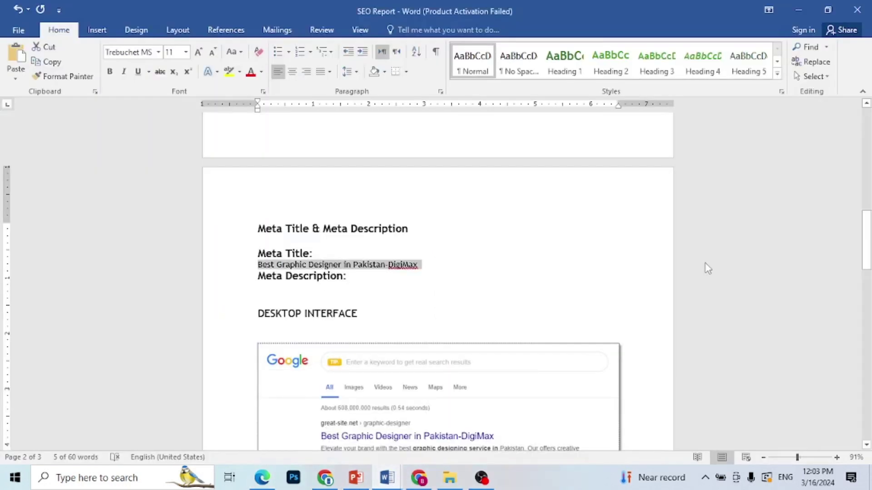
left_click_drag(867, 249, 867, 215)
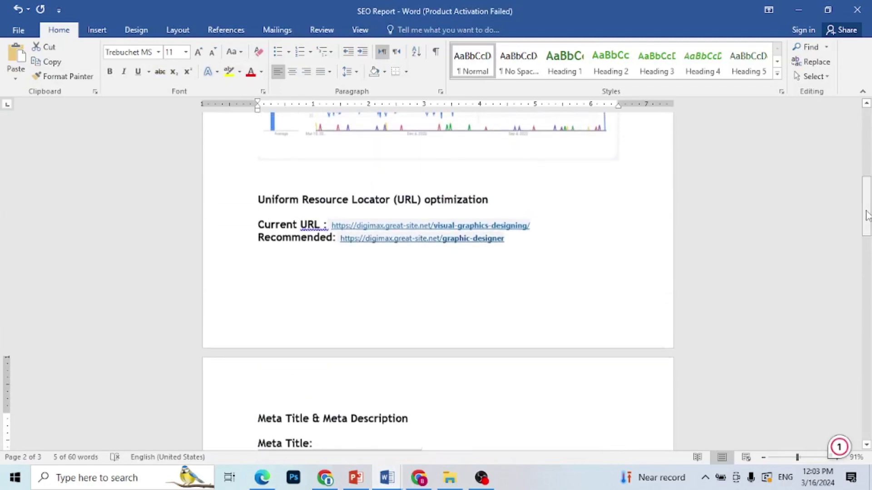
left_click_drag(341, 243, 505, 240)
key("ctrl+c")
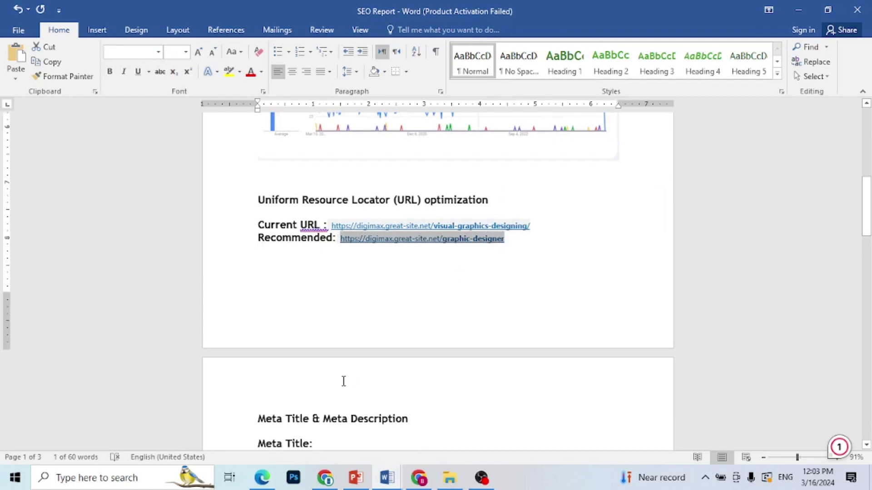
mouse_move(324, 478)
left_click(323, 408)
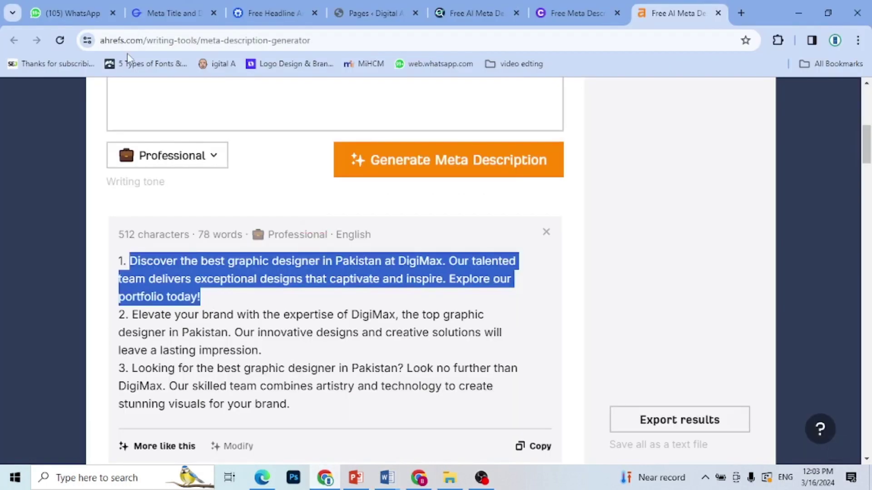
left_click(262, 477)
left_click(109, 144)
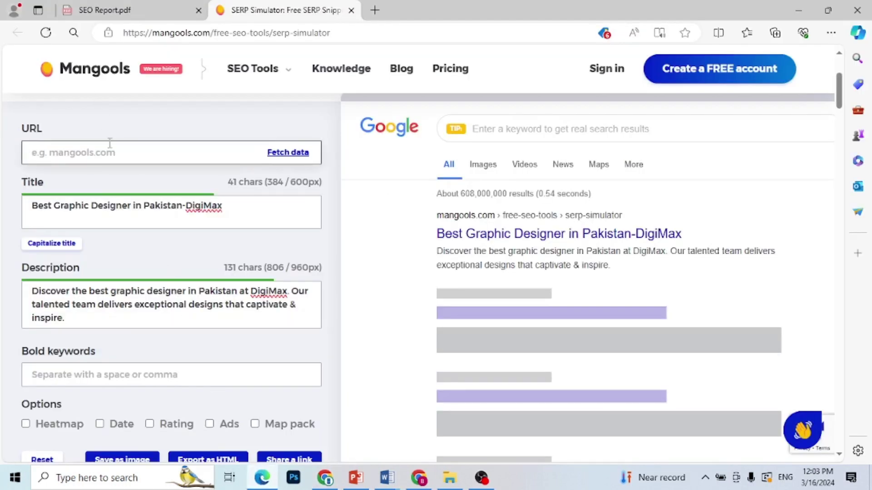
key("ctrl+v")
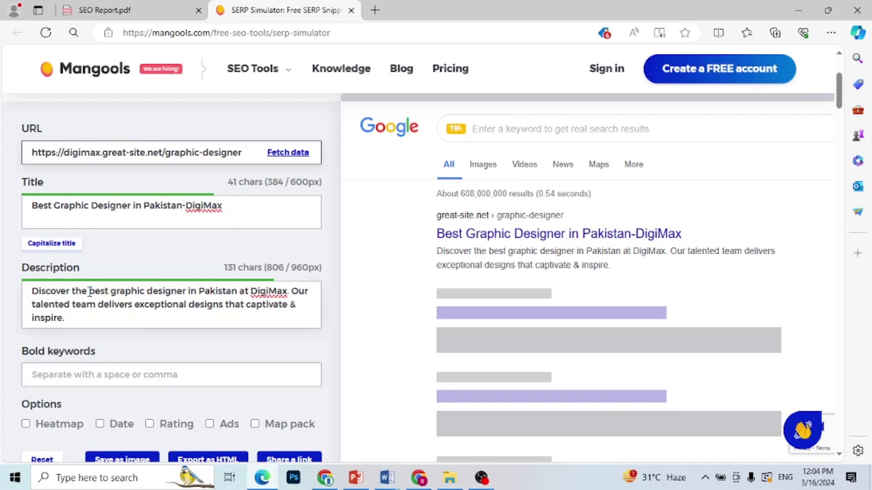
Copy "best graphic designer in Pakistan" from the simulator's description and enter it as the bold keywords.
left_click_drag(90, 291, 239, 296)
key("ctrl+c")
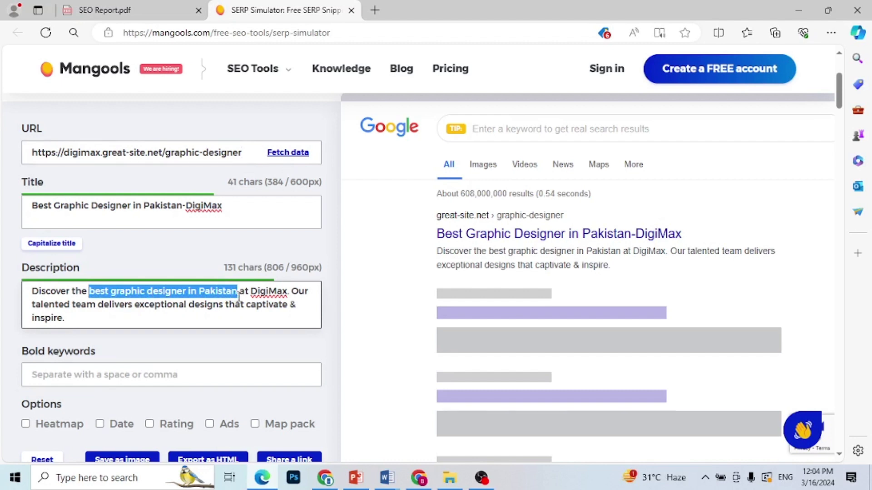
left_click(116, 383)
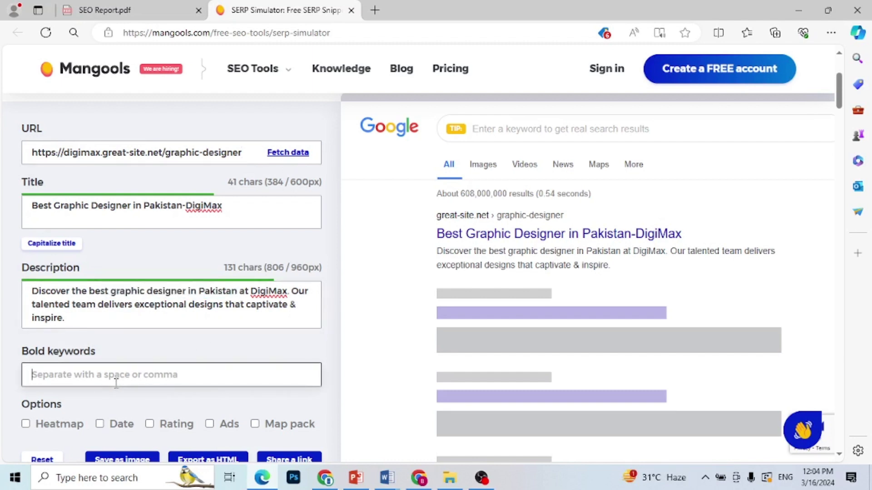
key("ctrl+v")
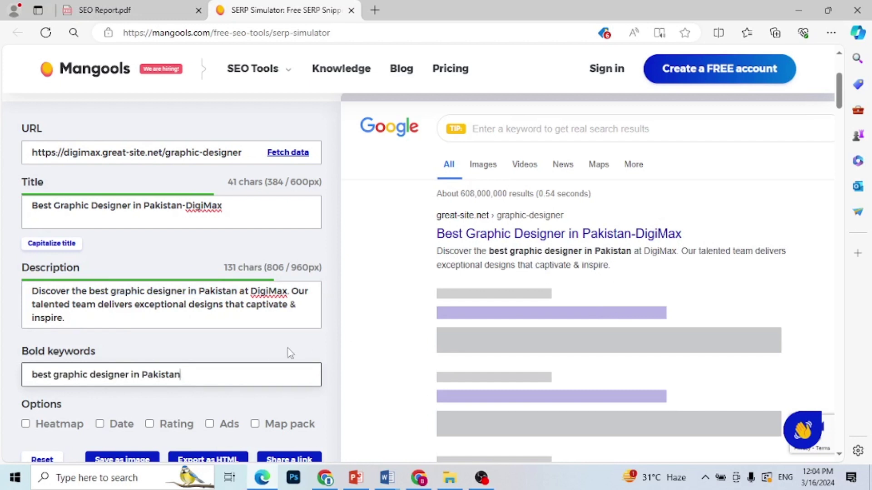
Try the Mobile preview, return to Desktop and set the simulator's location to Pakistan.
mouse_move(840, 104)
left_mouse_down()
mouse_move(842, 123)
mouse_move(847, 102)
left_mouse_up()
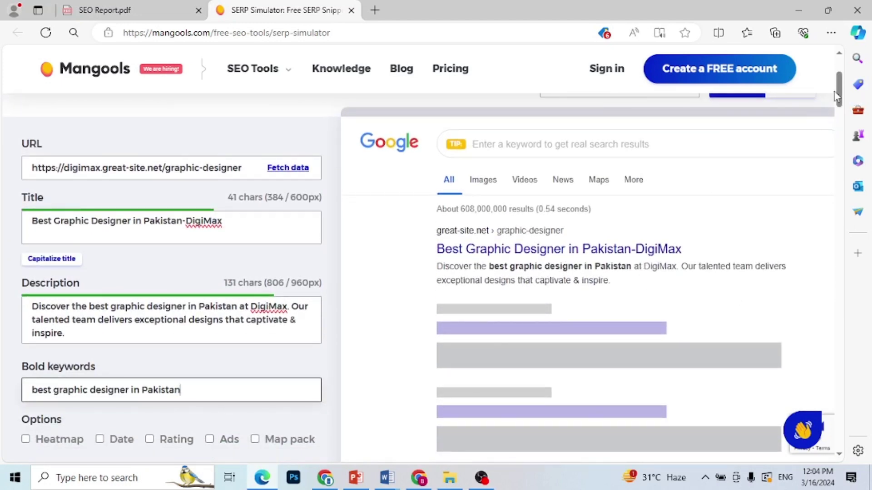
scroll(839, 97, "up", 2)
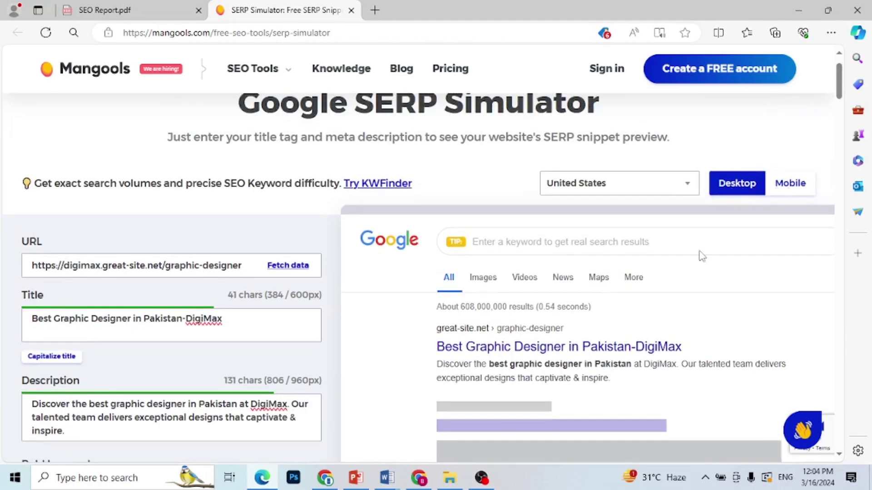
left_click(790, 190)
left_click(736, 185)
left_click(686, 187)
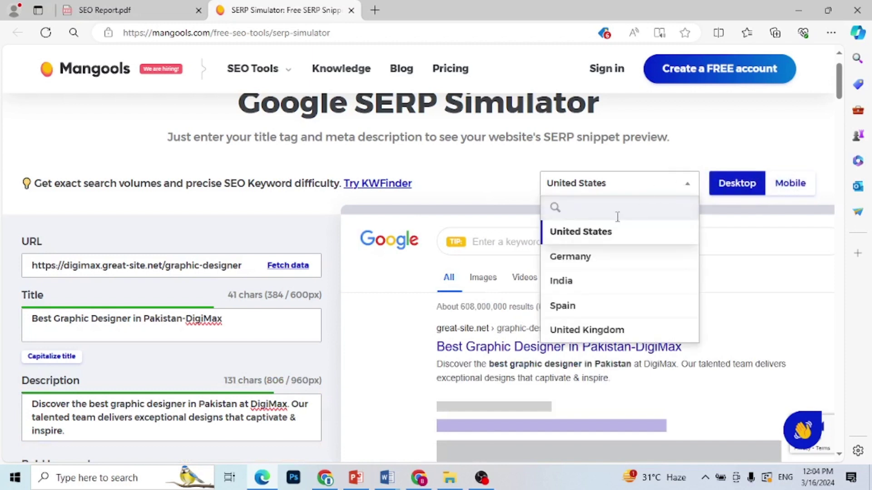
type("pakist")
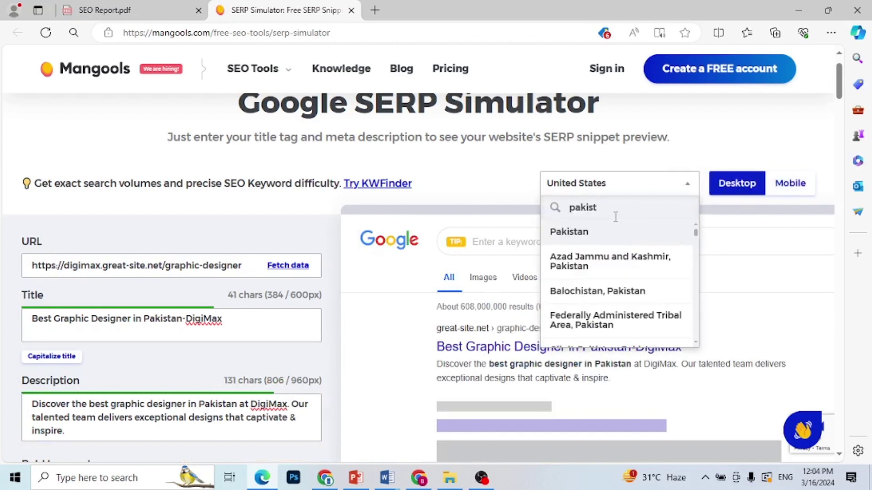
left_click(595, 234)
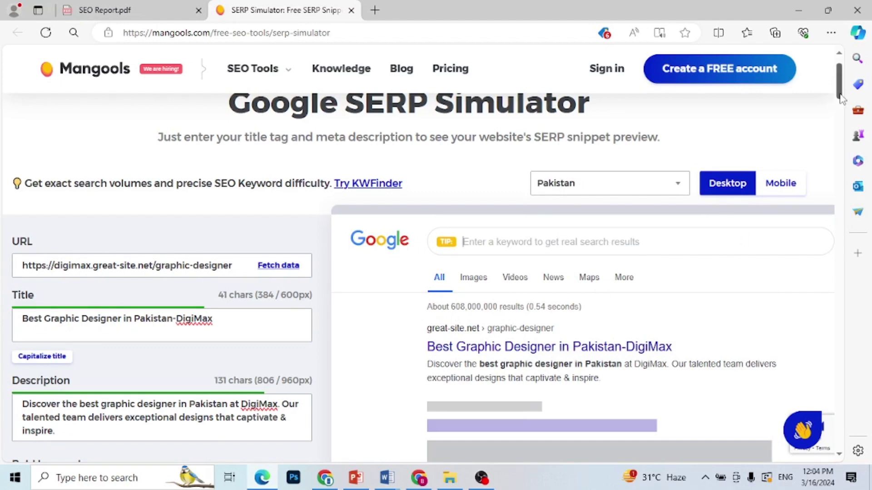
left_click_drag(840, 98, 844, 108)
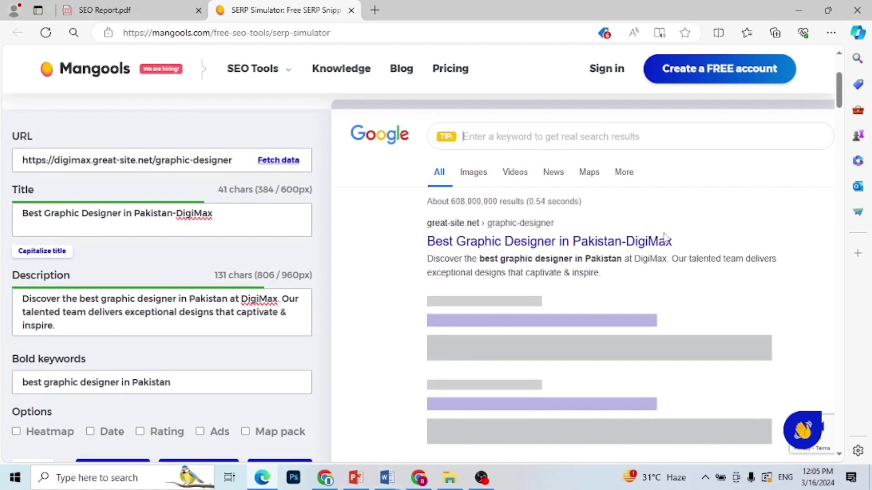
Switch to the SEO Report document and delete the old preview pictures under DESKTOP INTERFACE and MOBILE INTERFACE.
left_click(379, 488)
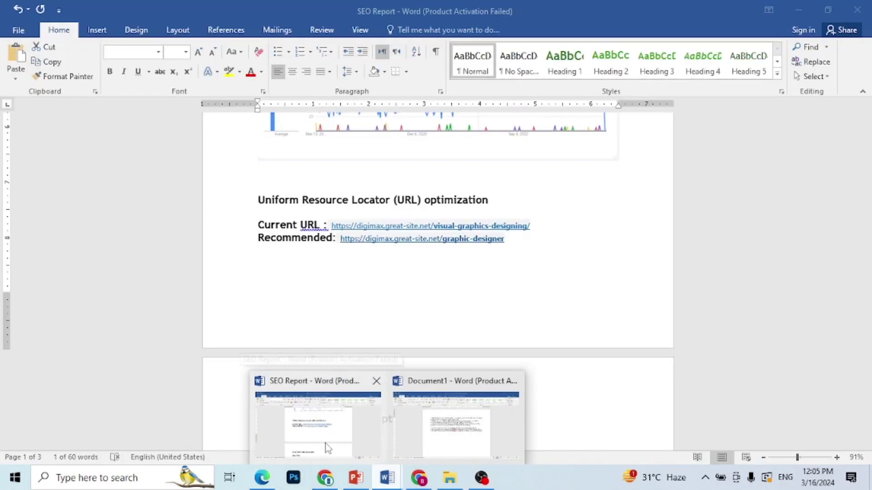
left_click(327, 447)
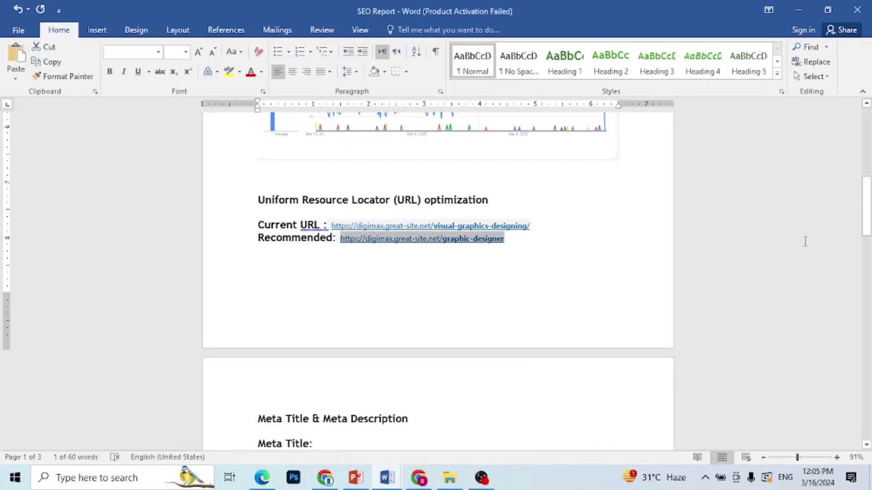
left_click_drag(868, 219, 868, 256)
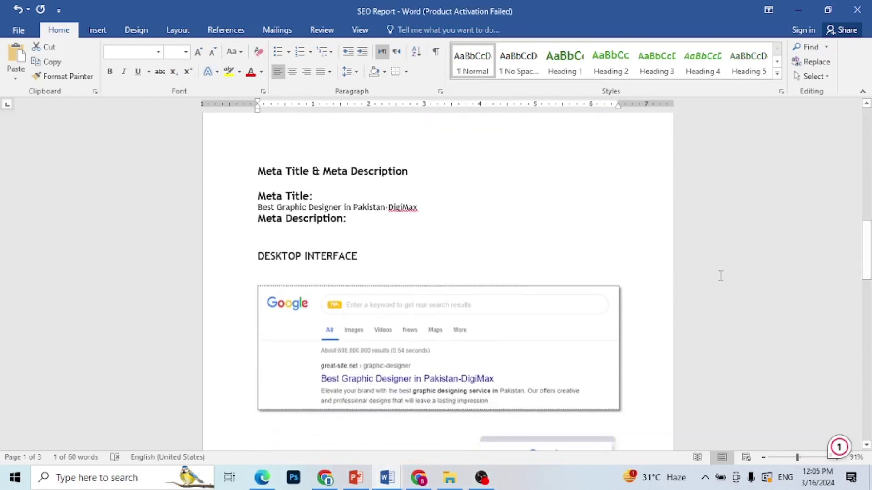
left_click(571, 336)
key("Delete")
scroll(572, 335, "down", 2)
left_click(584, 380)
key("Delete")
scroll(584, 380, "up", 3)
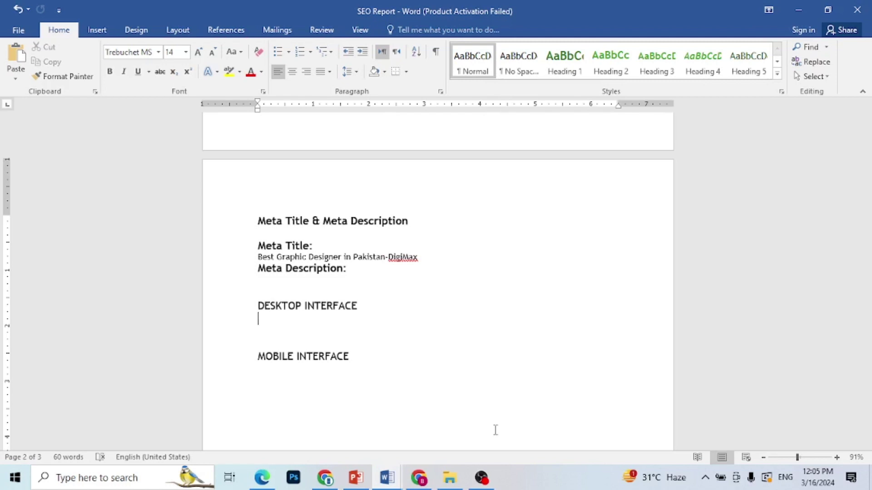
Copy the first description generated on the Ahrefs page and paste it below Meta Description in the SEO Report.
mouse_move(357, 477)
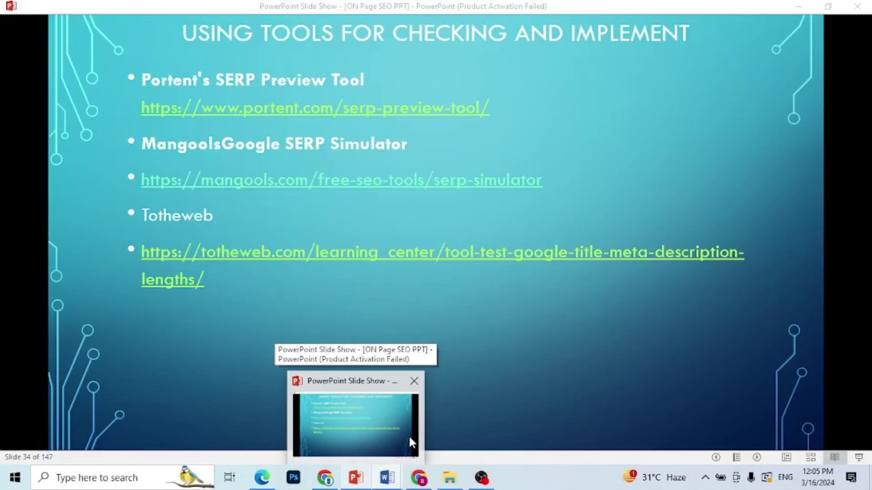
mouse_move(410, 485)
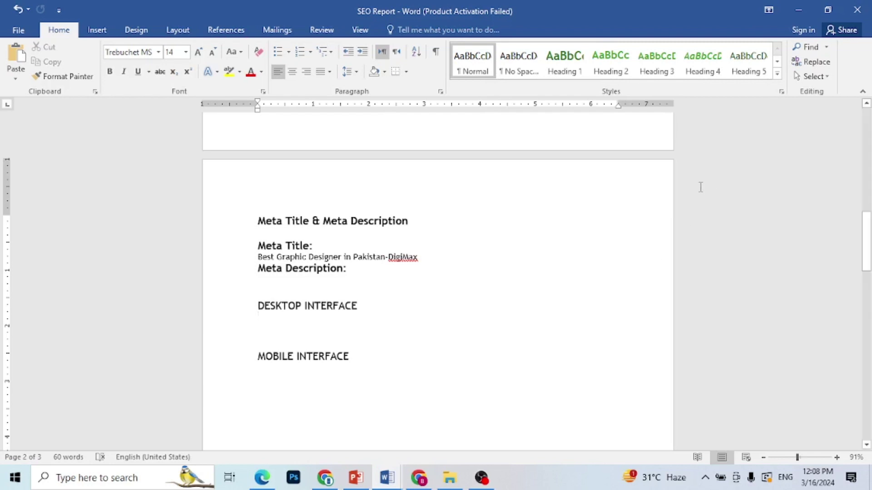
left_click(328, 478)
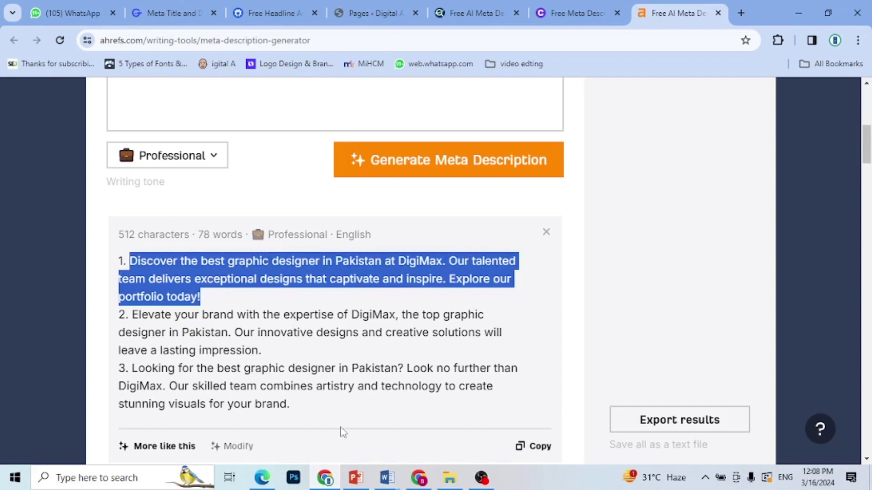
left_click(387, 479)
left_click(317, 415)
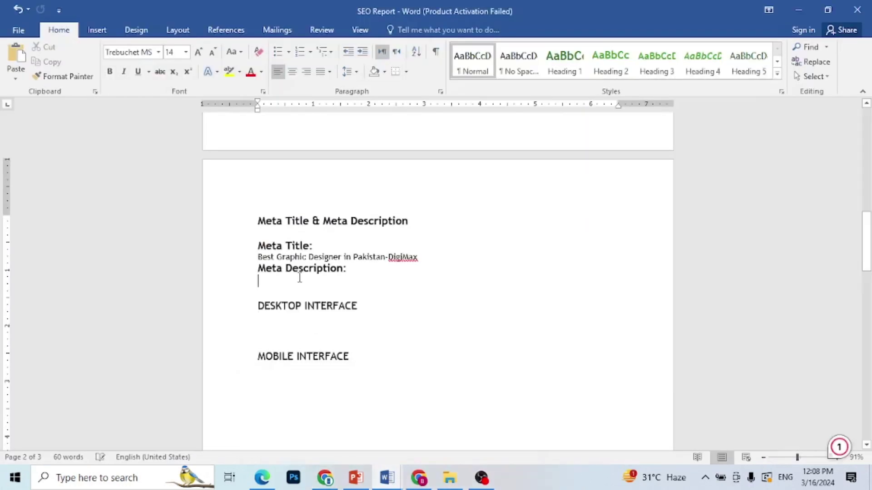
type("Discover the best graphic designer in Pakistan at DigiMax. Our talented team delivers exceptional designs that captivate and inspire. Explore our portfolio today!")
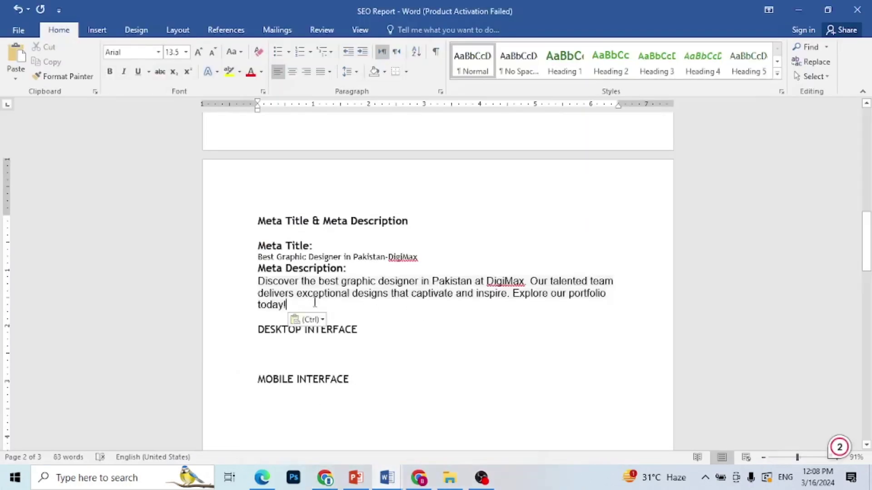
Remove the closing sentence "Explore our portfolio today!" from the pasted meta description.
key("BackSpace")
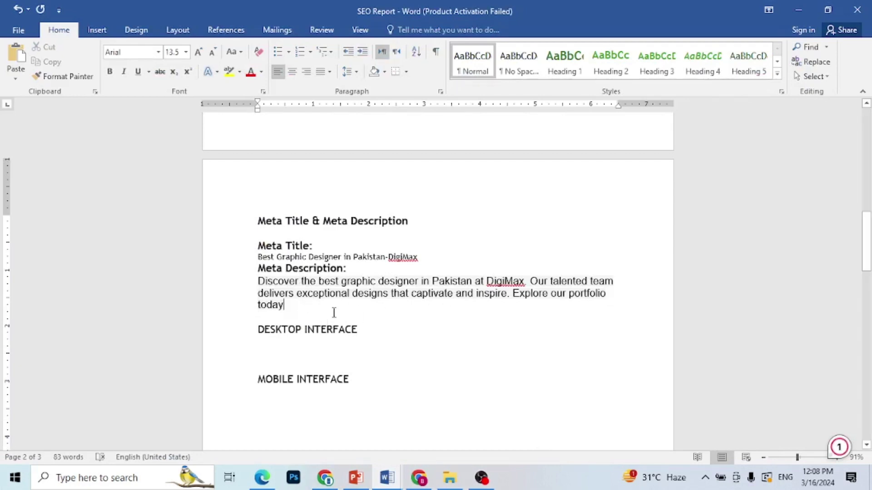
key("BackSpace")
key("BackSpace")
key("BackSpace")
key("BackSpace")
key("BackSpace")
key("BackSpace")
key("BackSpace")
key("BackSpace")
key("BackSpace")
key("BackSpace")
key("BackSpace")
key("BackSpace")
key("BackSpace")
key("BackSpace")
key("BackSpace")
key("BackSpace")
key("BackSpace")
key("BackSpace")
key("BackSpace")
key("BackSpace")
key("BackSpace")
key("BackSpace")
key("BackSpace")
key("BackSpace")
key("BackSpace")
key("BackSpace")
key("BackSpace")
key("BackSpace")
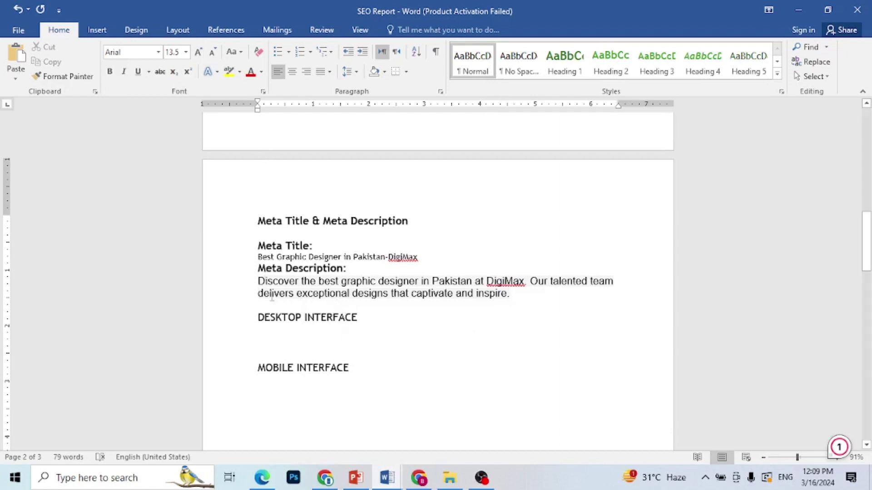
Insert a screen clipping of the simulator's desktop preview below DESKTOP INTERFACE in the SEO Report.
left_click(272, 342)
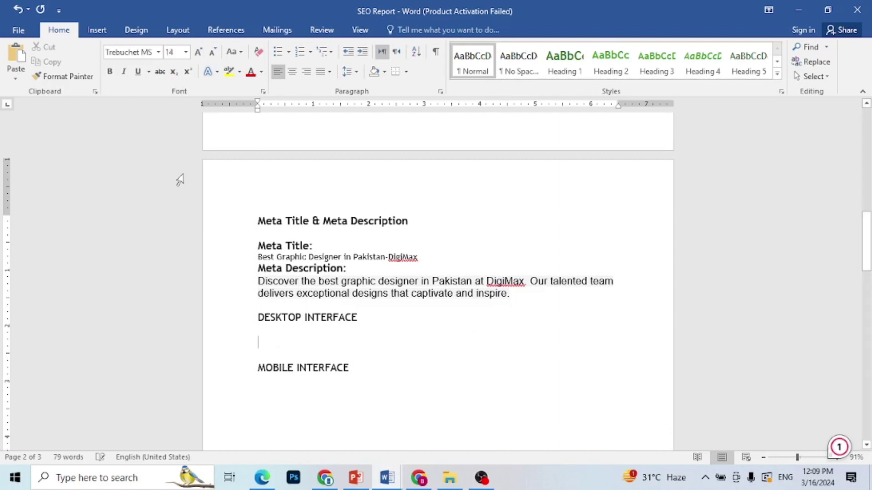
left_click(105, 27)
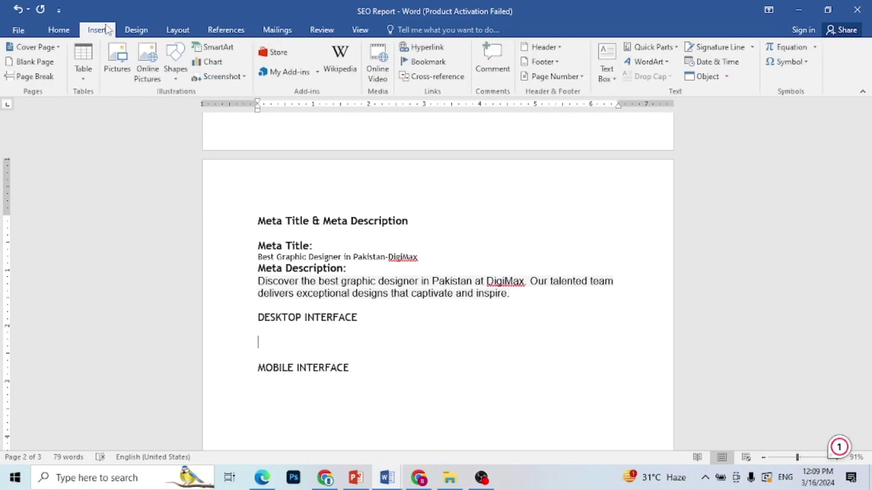
left_click(218, 77)
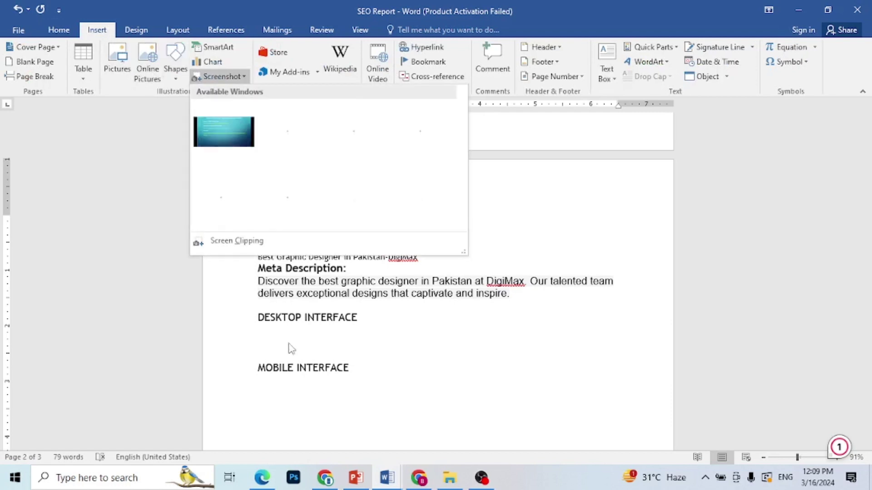
left_click(325, 479)
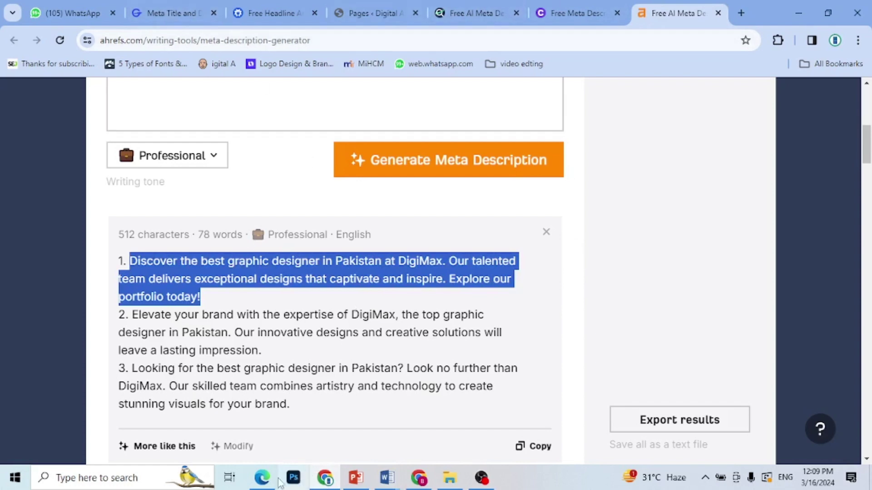
left_click(261, 478)
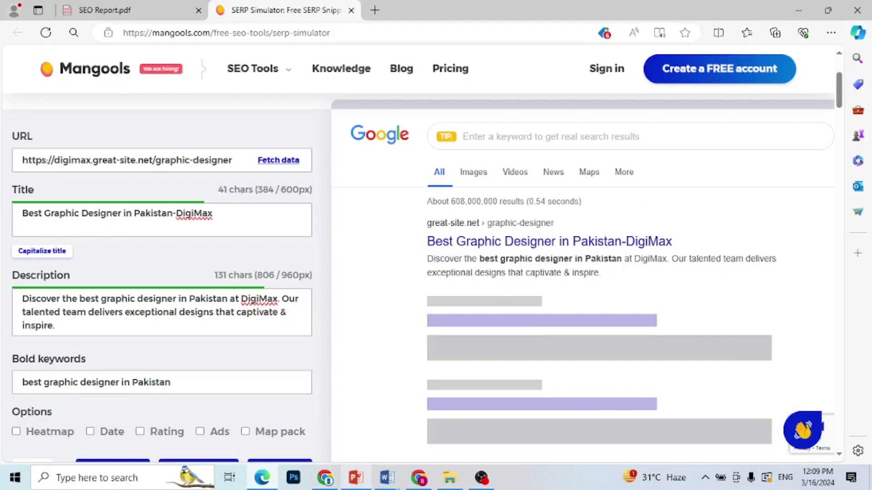
mouse_move(387, 478)
left_click(318, 413)
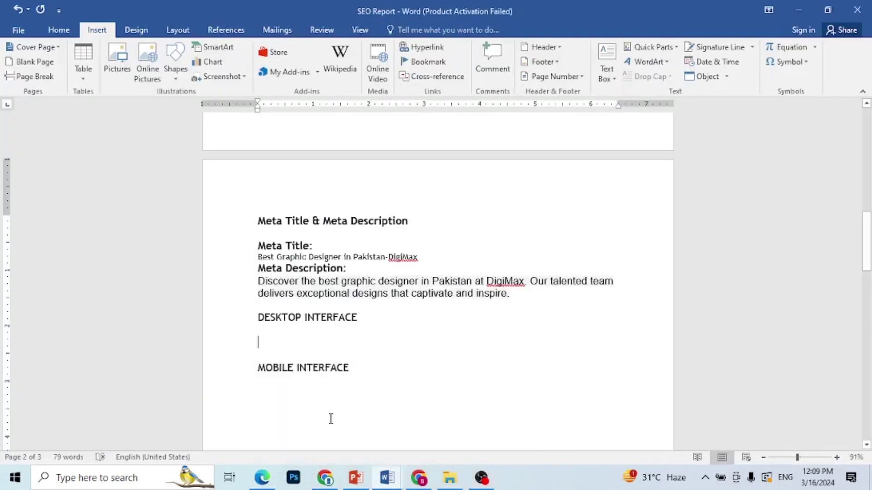
left_click(210, 79)
left_click(223, 176)
left_click_drag(335, 111, 847, 297)
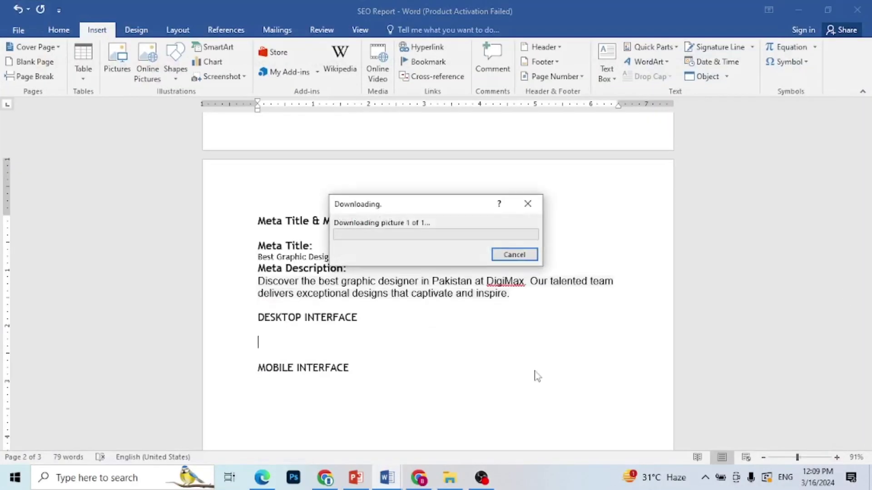
left_click_drag(865, 242, 865, 275)
left_click(482, 341)
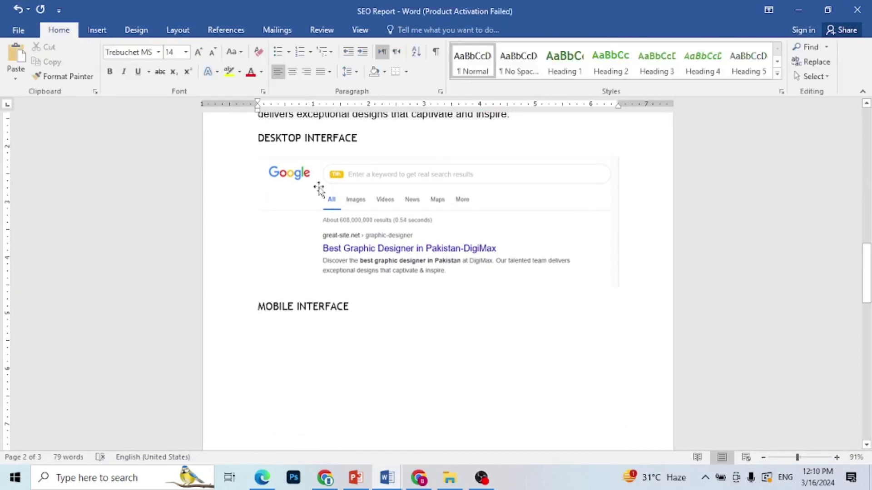
Switch to the Mangools SERP simulator in Edge and display the mobile version of the snippet preview.
left_click(325, 477)
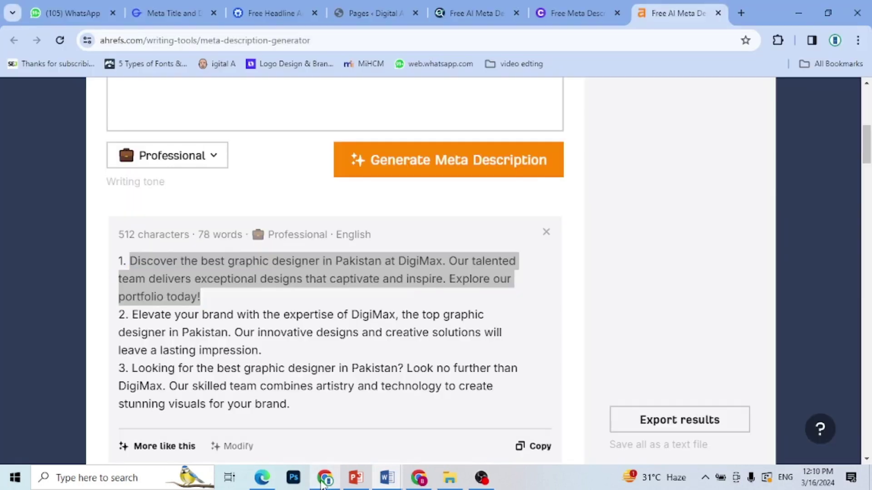
left_click(264, 480)
scroll(812, 137, "up", 3)
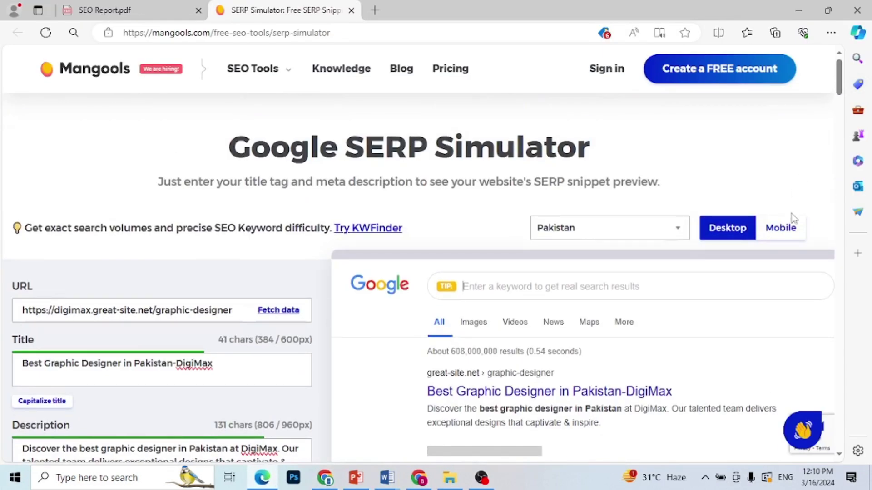
left_click(788, 229)
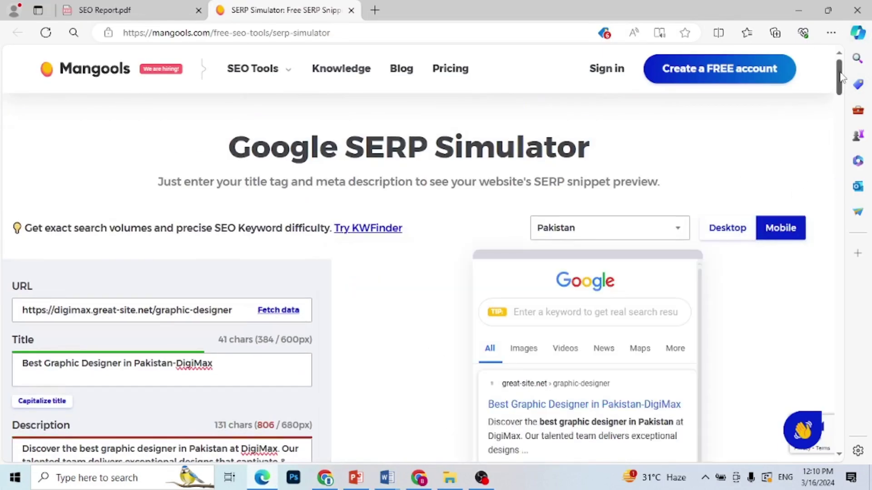
left_click_drag(840, 77, 843, 88)
Insert a screen clipping of the simulator's mobile preview below MOBILE INTERFACE in the SEO Report.
mouse_move(389, 481)
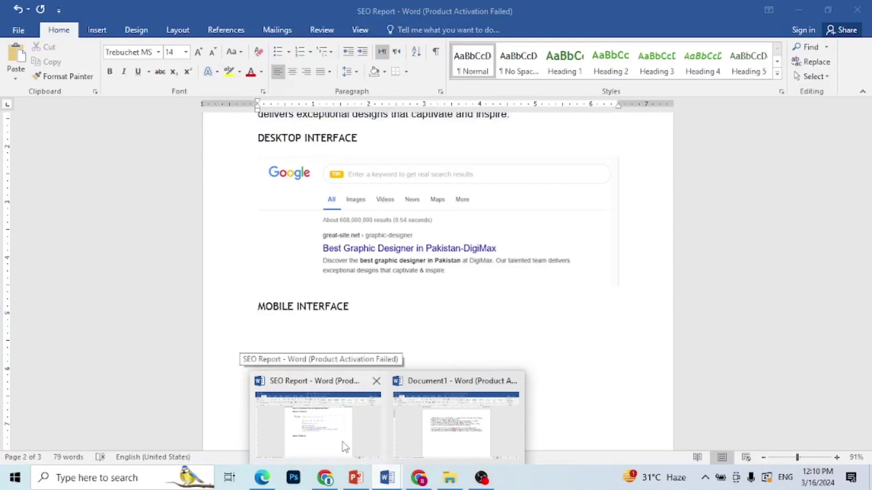
left_click(343, 440)
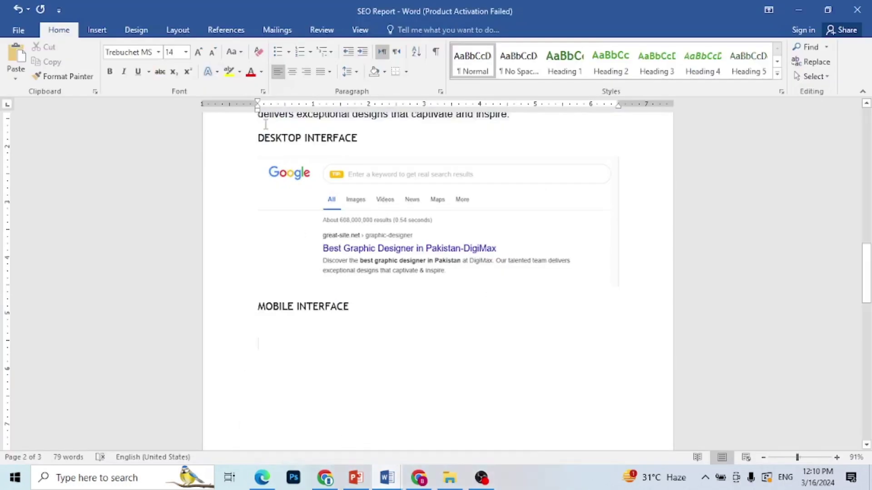
left_click(97, 30)
left_click(206, 82)
left_click(218, 185)
left_click_drag(471, 122, 704, 342)
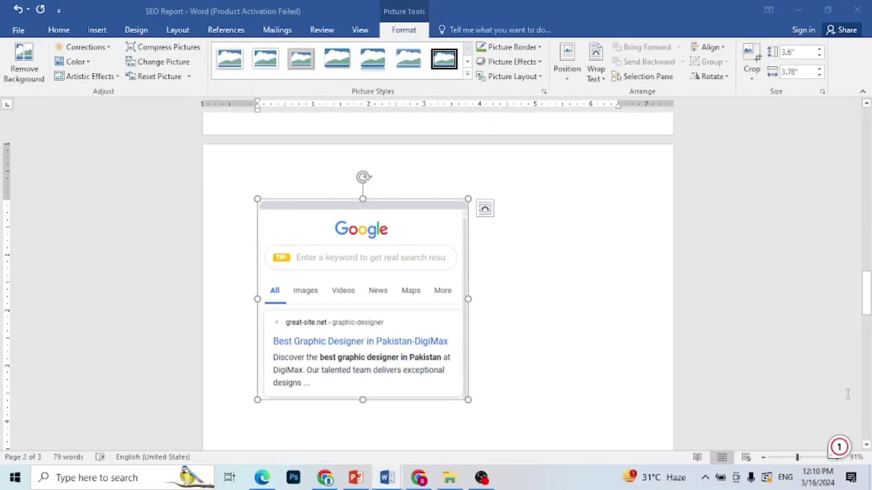
Change the mobile preview picture's text wrapping so it moves freely, and place it on page 2 just below the MOBILE INTERFACE heading.
mouse_move(867, 304)
left_mouse_down()
mouse_move(867, 258)
mouse_move(867, 292)
left_mouse_up()
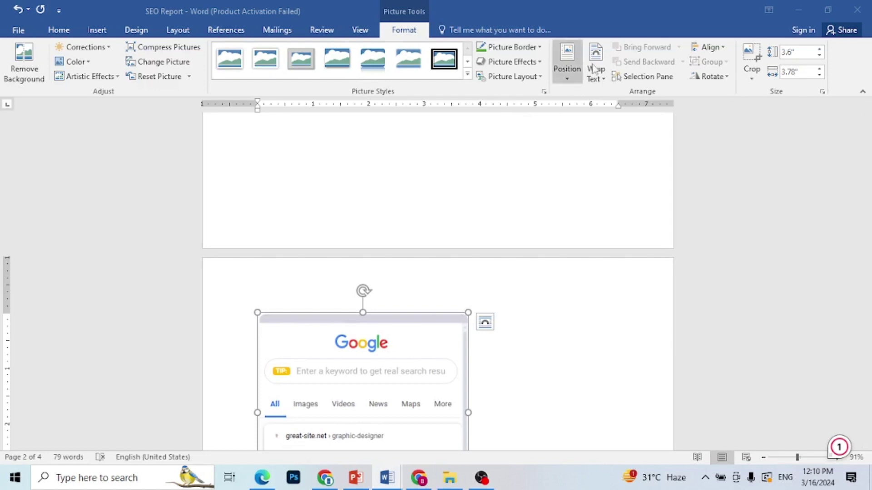
left_click(596, 73)
left_click(610, 138)
left_click_drag(866, 294, 867, 269)
left_click_drag(580, 346, 601, 332)
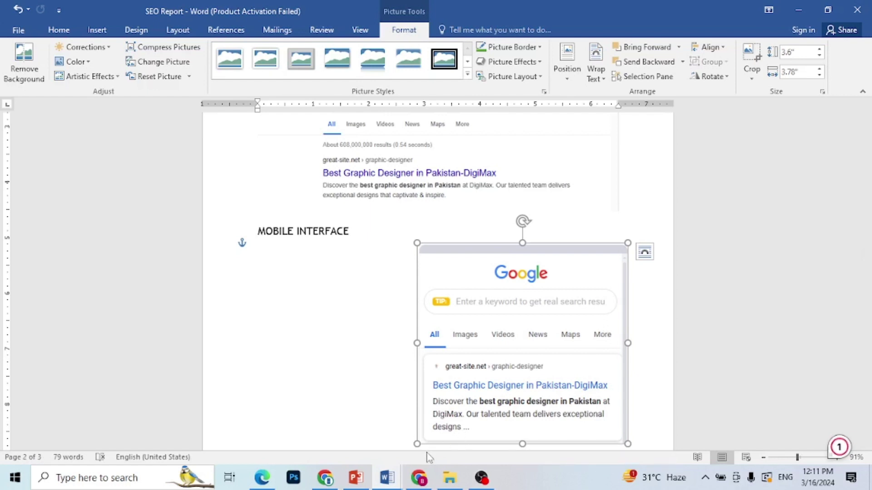
Switch to Chrome and show the Digital Agency site's Pages list in the WordPress admin.
left_click(325, 478)
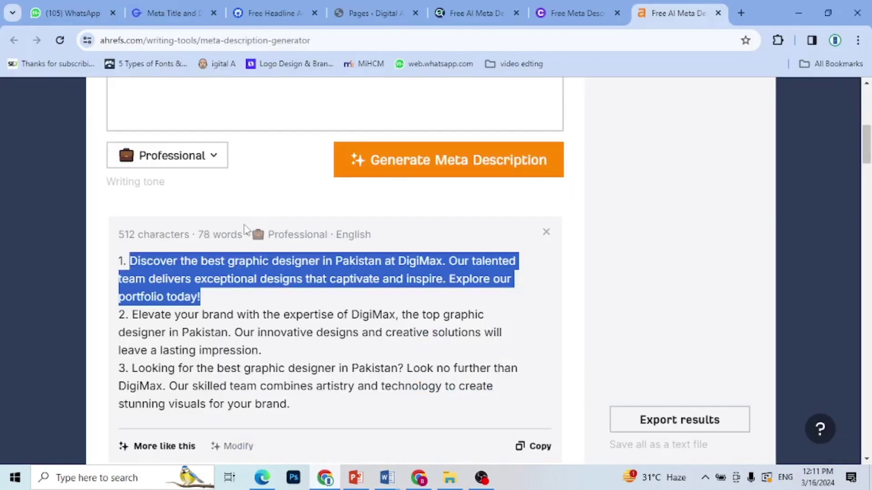
left_click(363, 13)
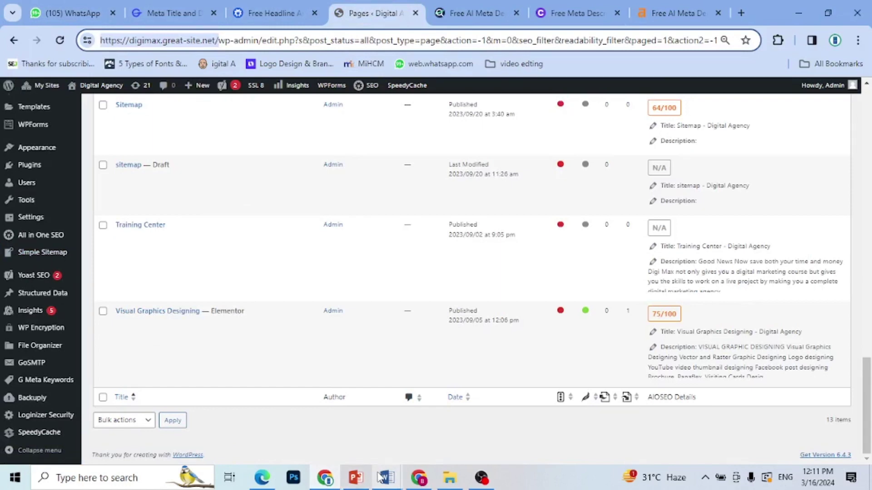
mouse_move(381, 476)
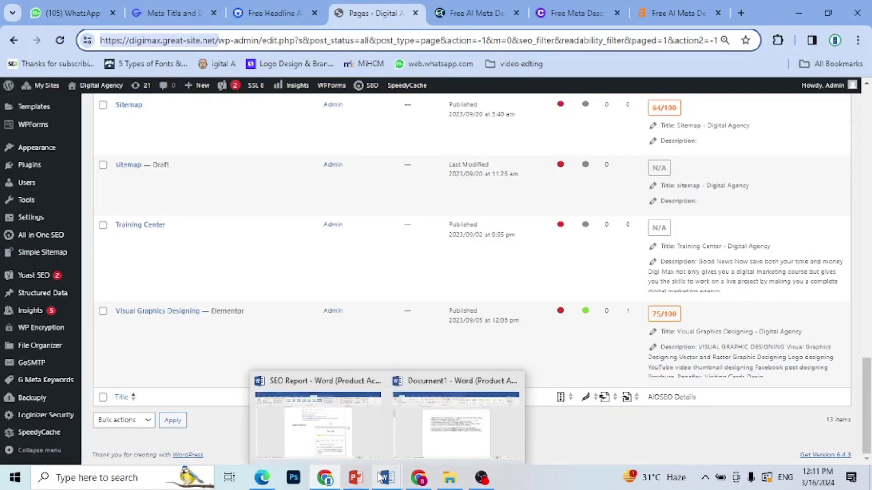
Switch to the Chrome window with the Maxme WordPress dashboard and open its Plugins page.
left_click(419, 478)
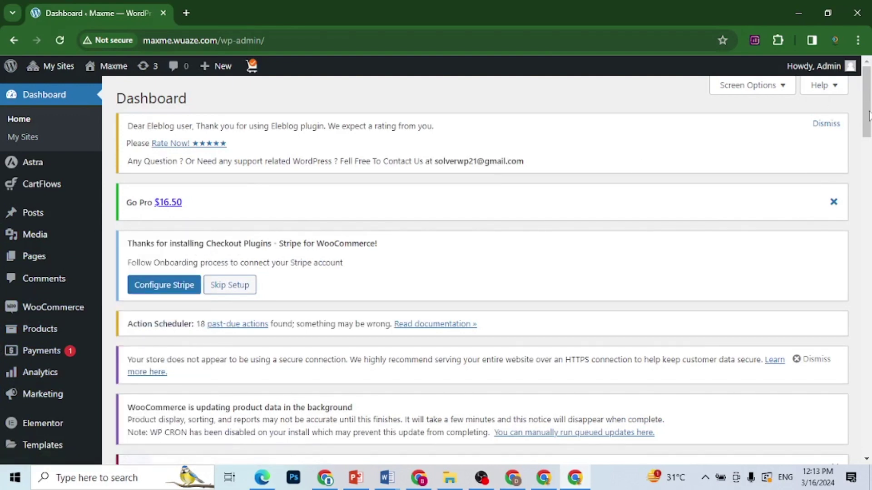
scroll(868, 115, "down", 3)
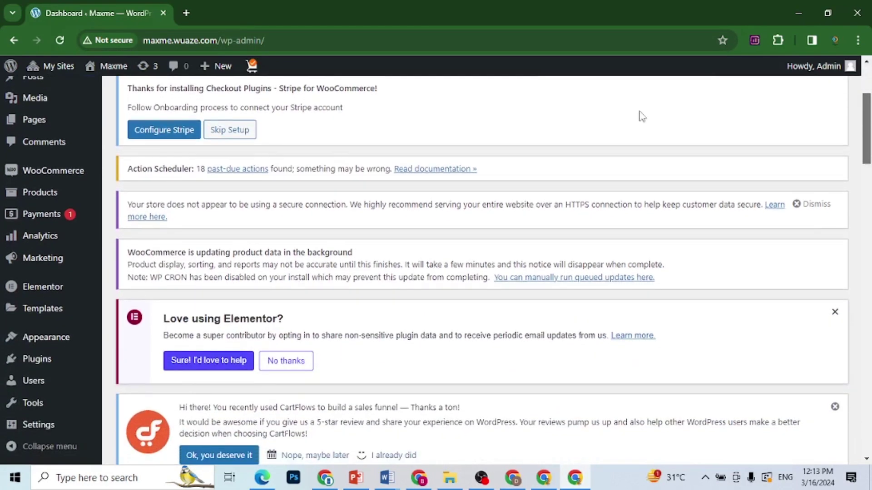
left_click(43, 364)
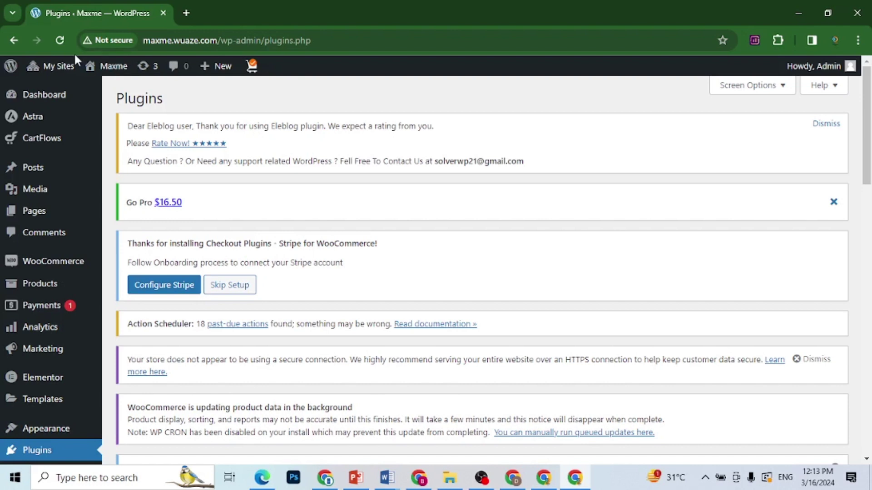
Open the Maxme site for editing in the network admin and go to the page for adding a new plugin.
mouse_move(93, 70)
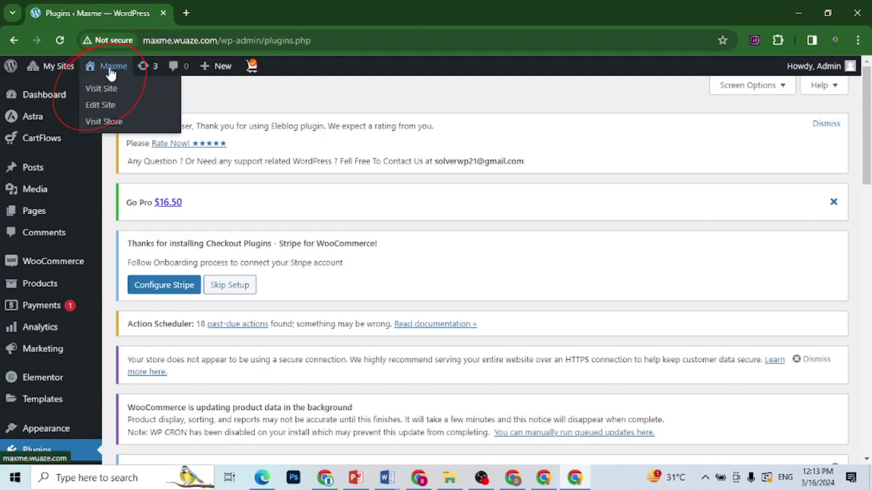
left_click(99, 107)
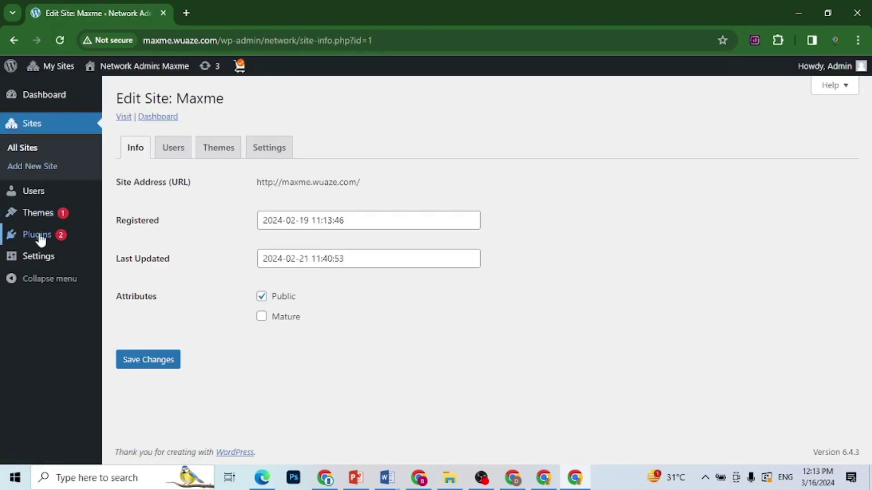
left_click(39, 240)
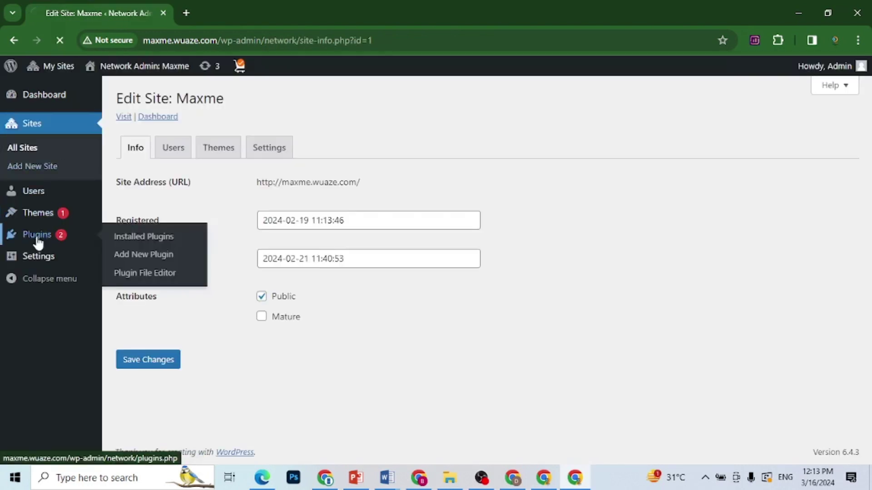
left_click(135, 261)
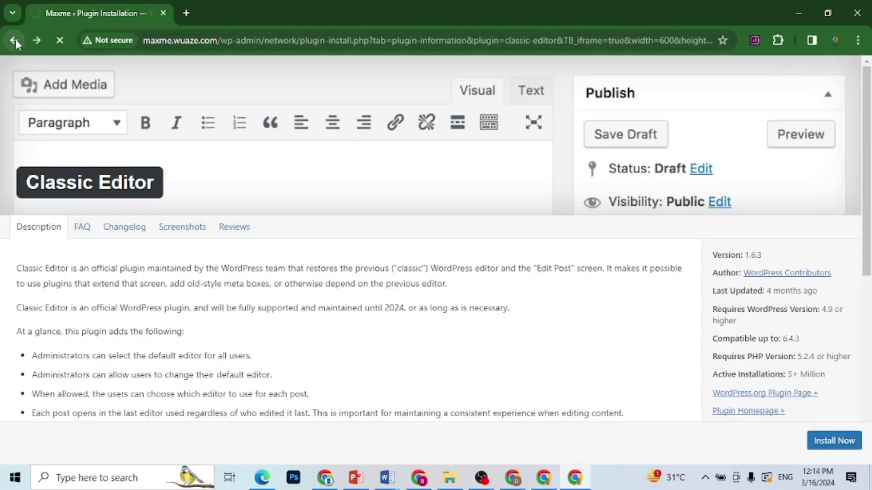
Search the plugin directory for "All in one SEO" and install and network-activate the All in One SEO plugin.
left_click(15, 41)
left_click(724, 135)
type("All in one")
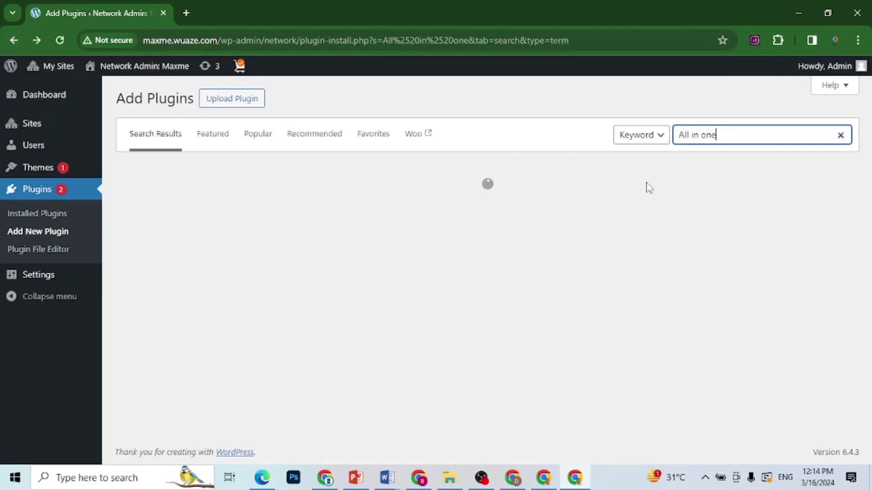
type(" SEO")
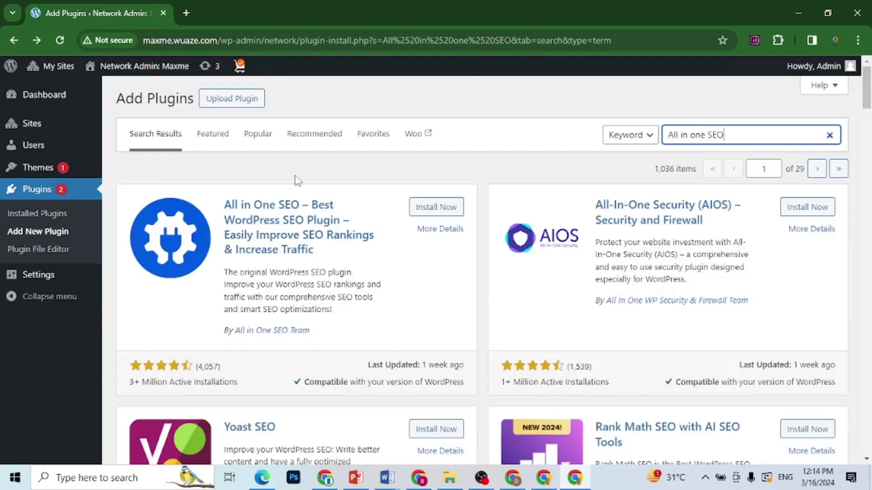
left_click(454, 210)
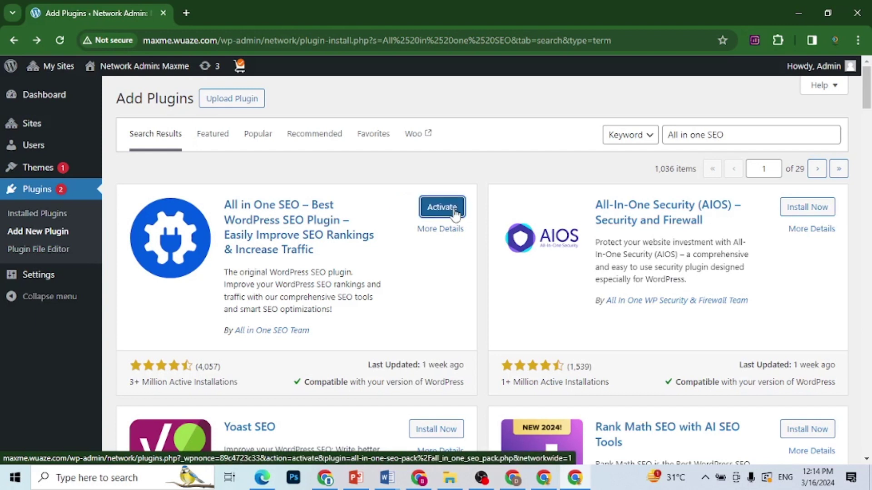
left_click(454, 210)
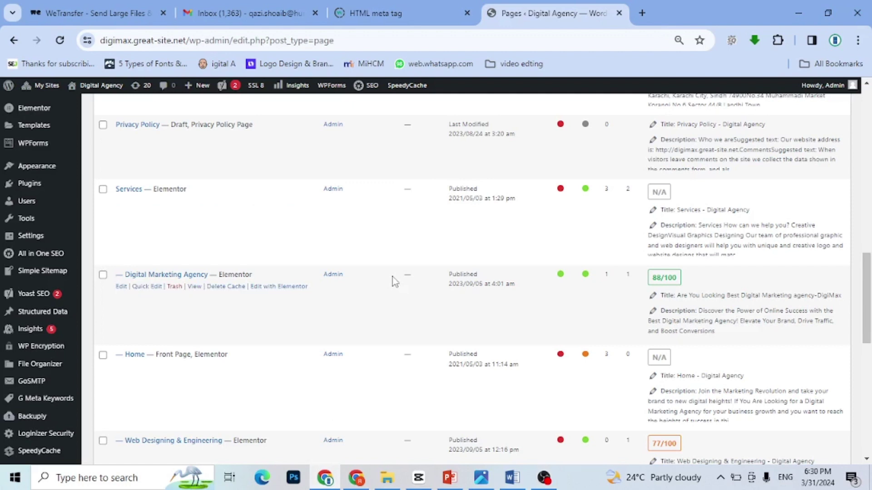
Open the full Pages list of the Digital Agency site and locate the Visual Graphics Designing page.
mouse_move(41, 107)
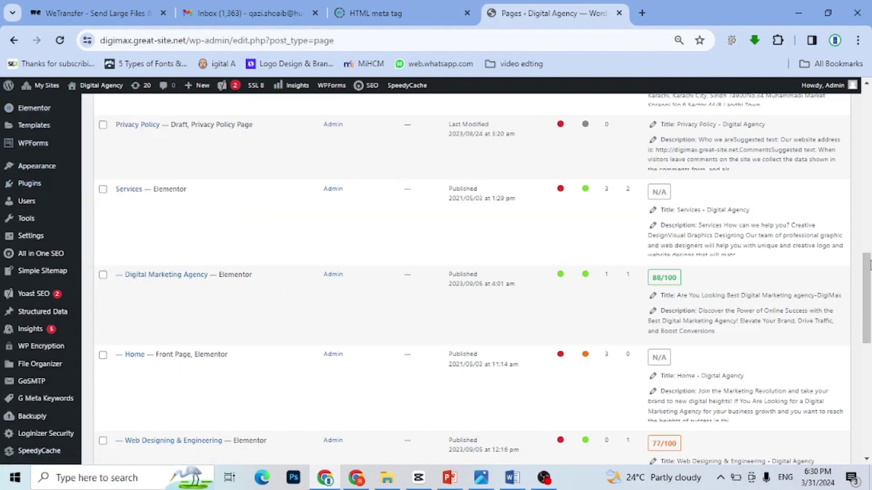
left_click_drag(869, 264, 867, 93)
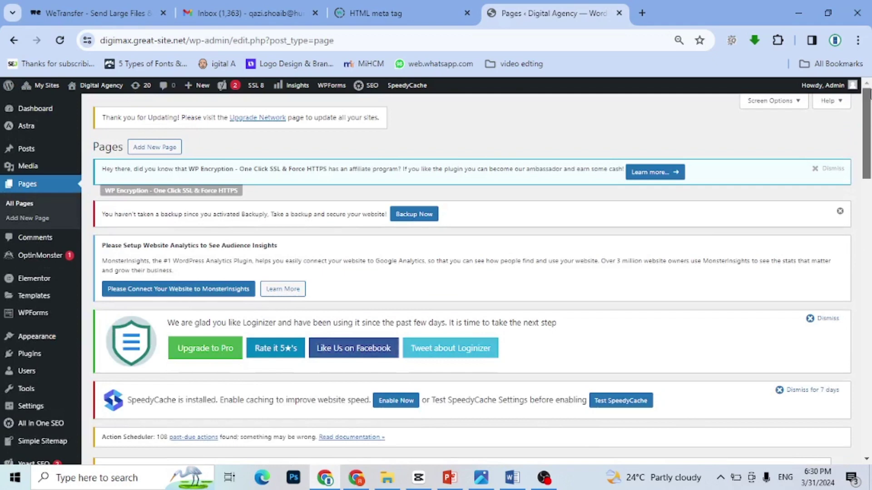
scroll(602, 101, "down", 1)
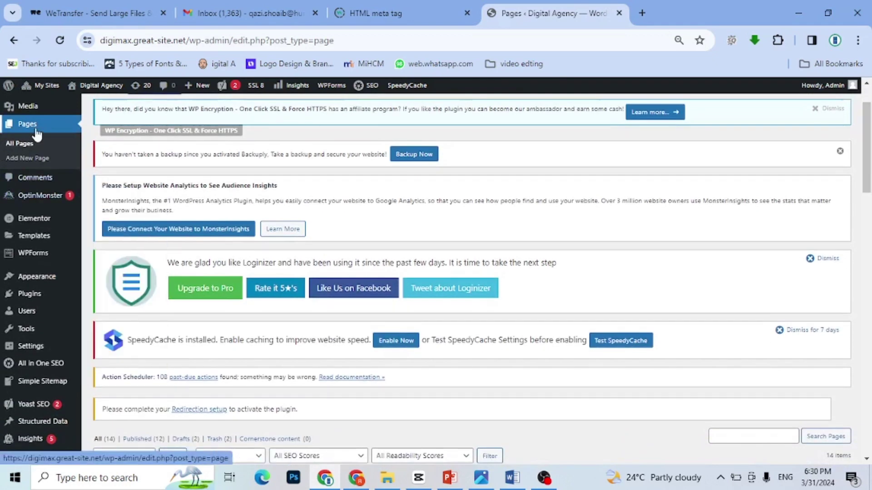
left_click(28, 143)
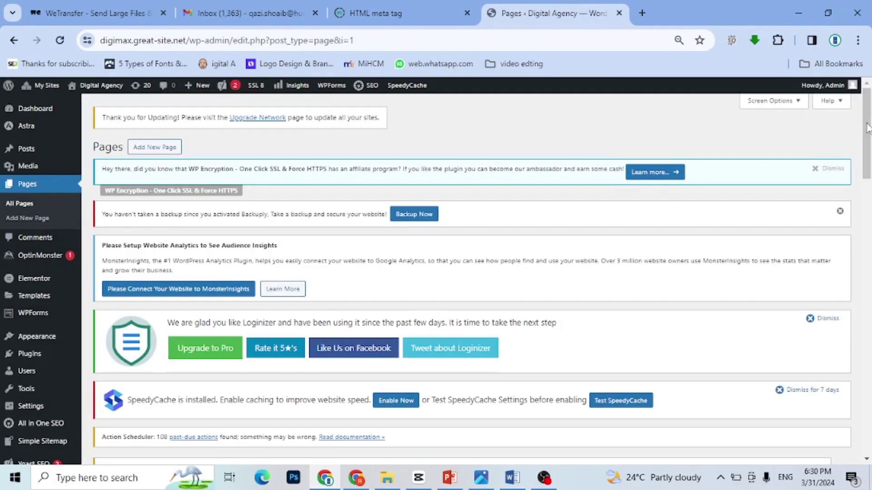
left_click_drag(868, 125, 869, 273)
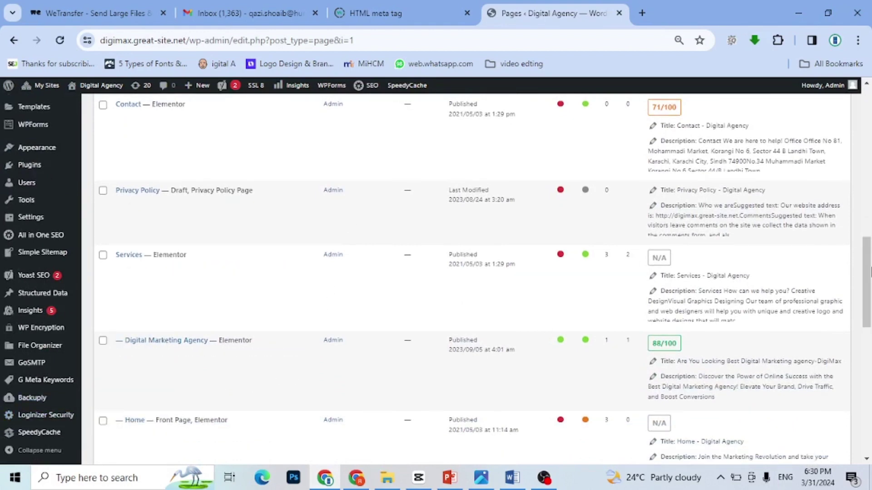
left_click_drag(869, 263, 869, 374)
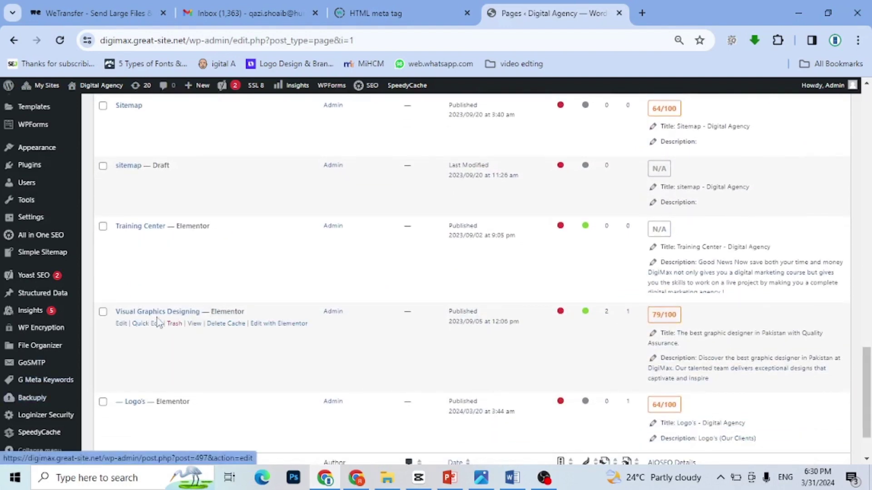
Open the AIOSEO title of Visual Graphics Designing for editing and copy the meta title from the SEO Report Batch 11 document.
left_click(653, 336)
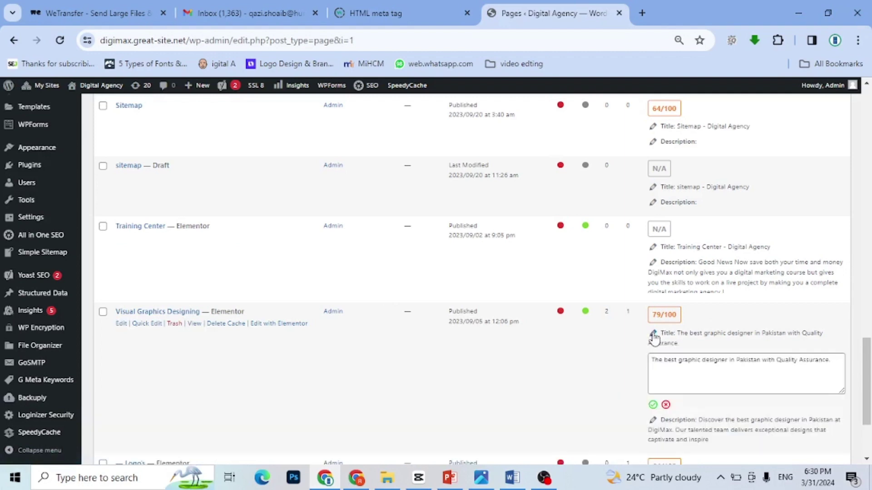
mouse_move(512, 477)
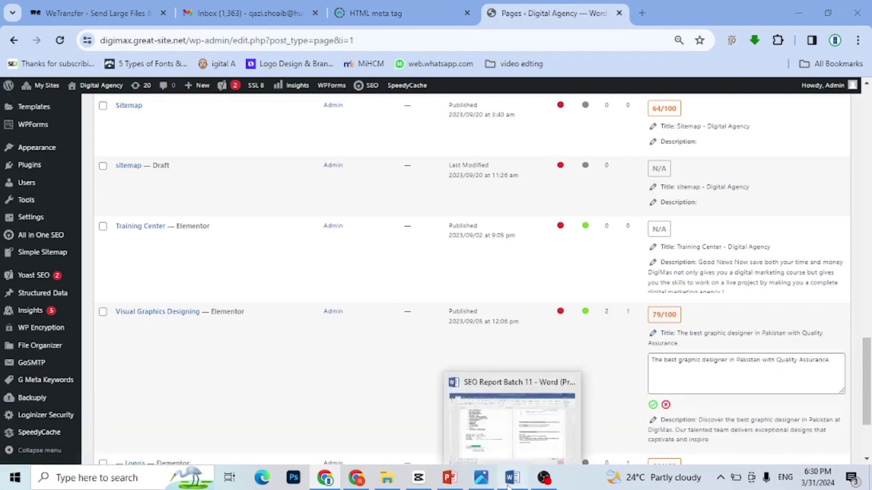
left_click(534, 378)
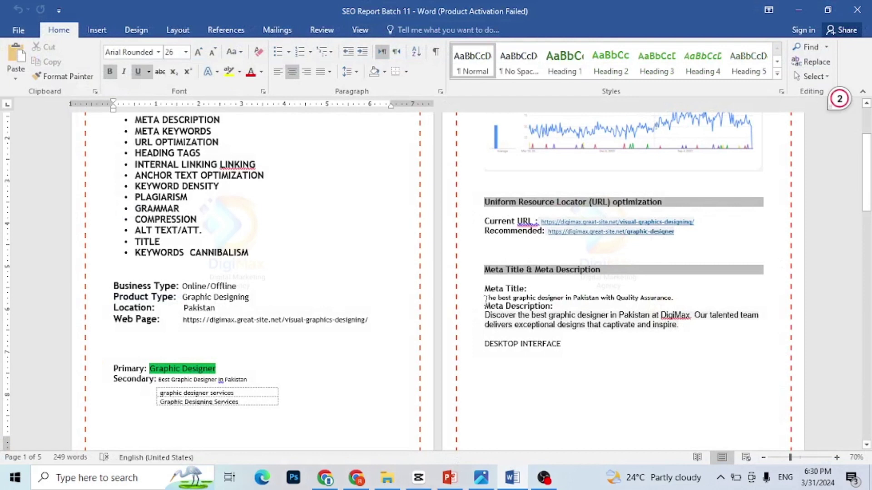
left_click_drag(484, 297, 674, 301)
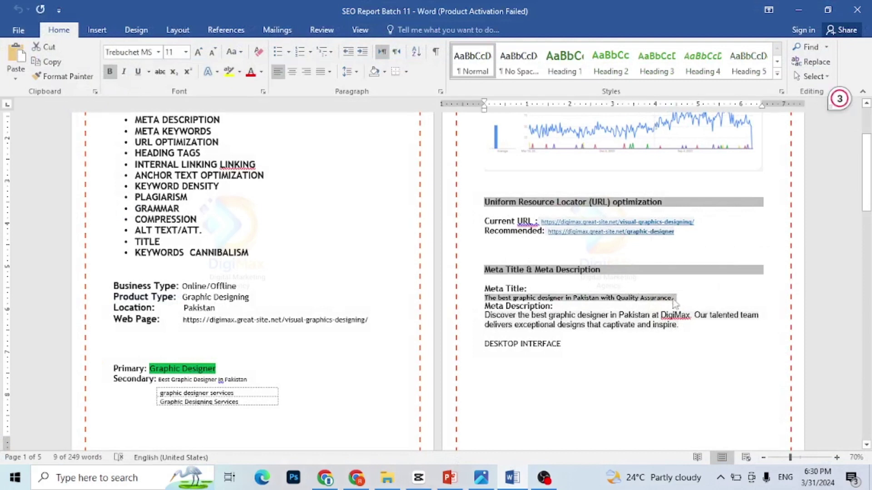
Back in the browser, set the AIOSEO title of Visual Graphics Designing to "The best graphic designer in Pakistan with Quality Assurance." and save it.
left_click(324, 478)
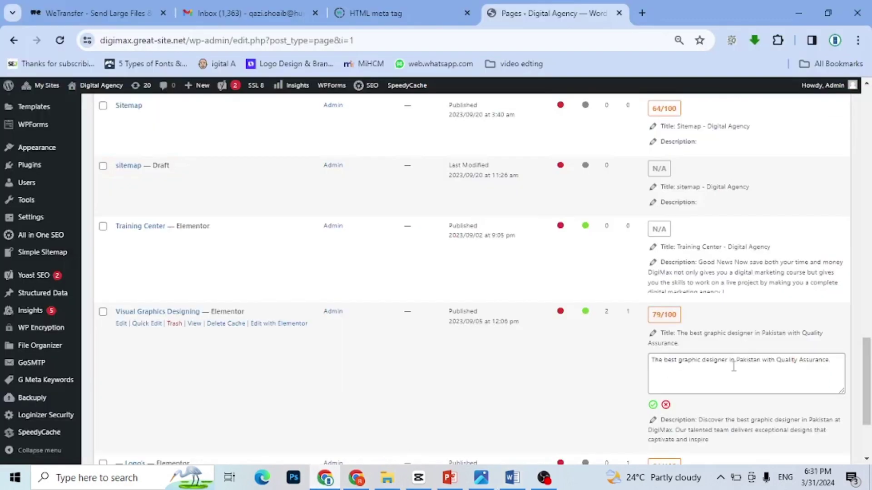
left_click_drag(830, 361, 674, 349)
right_click(674, 349)
left_click(726, 387)
left_click(726, 387)
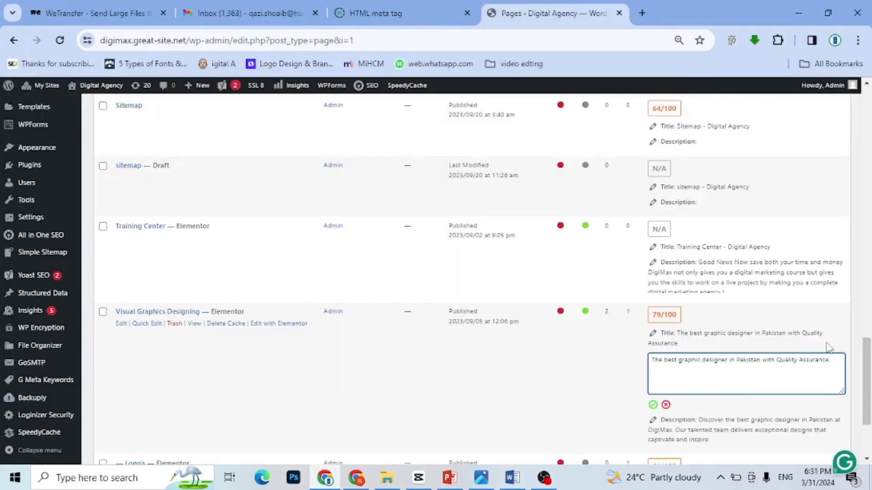
left_click_drag(830, 360, 654, 365)
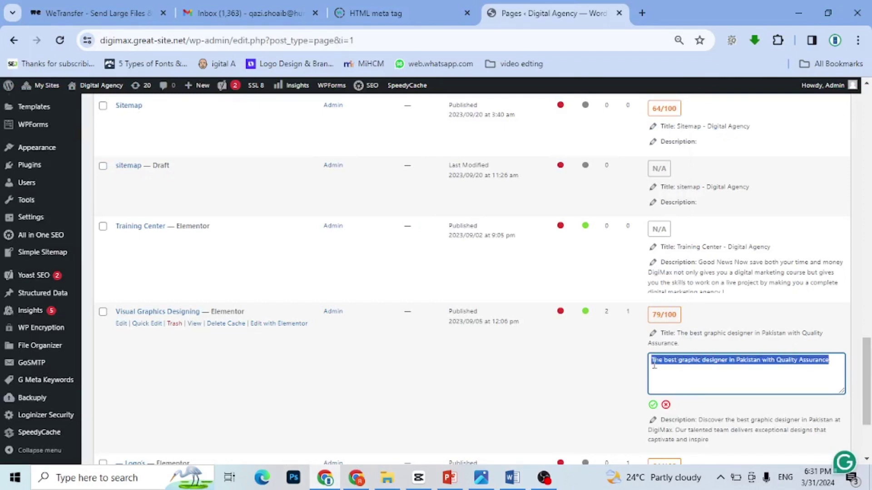
left_click(652, 365)
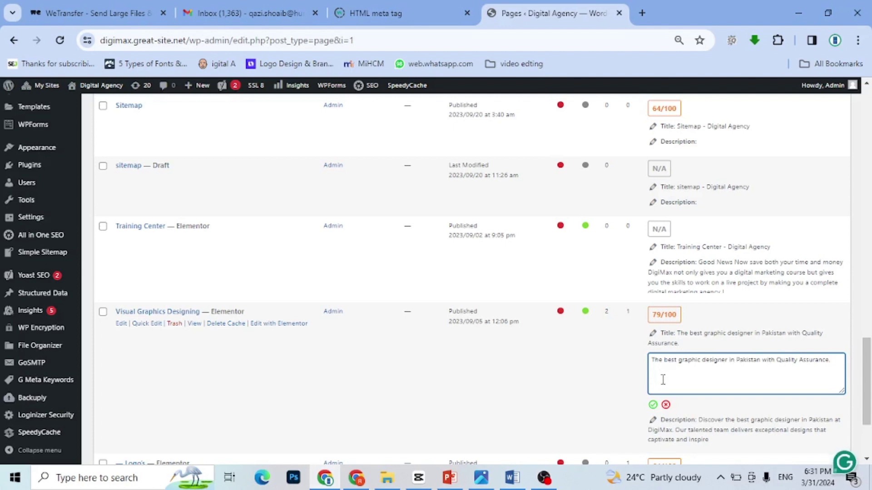
type(".")
left_click(653, 406)
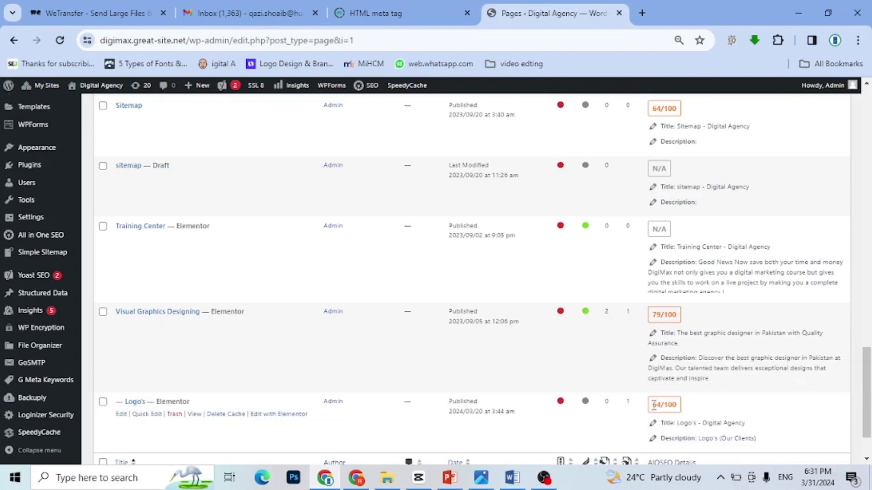
Replace the AIOSEO description of Visual Graphics Designing with the meta description copied from the SEO Report Batch 11 Word document and save it.
left_click(653, 362)
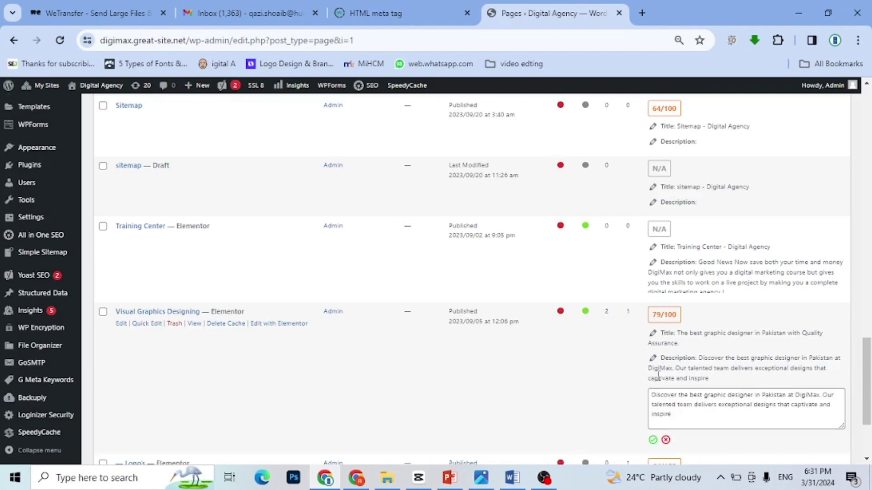
left_click(510, 480)
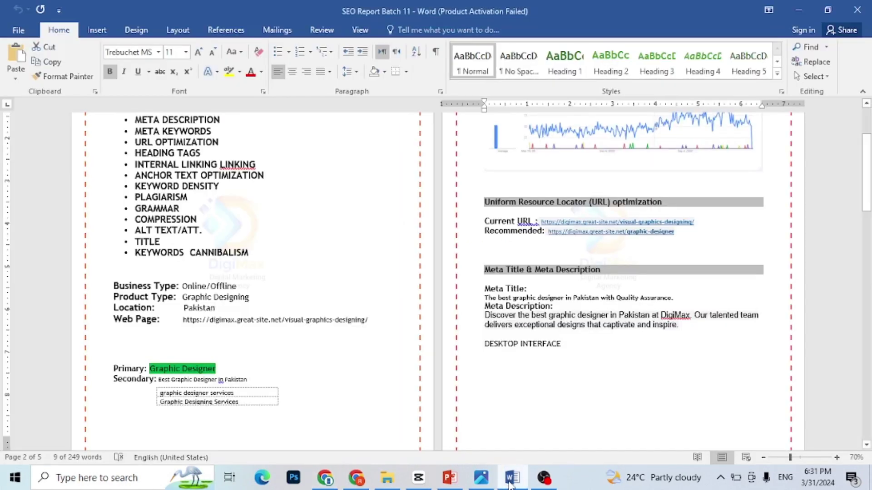
left_click_drag(486, 314, 691, 326)
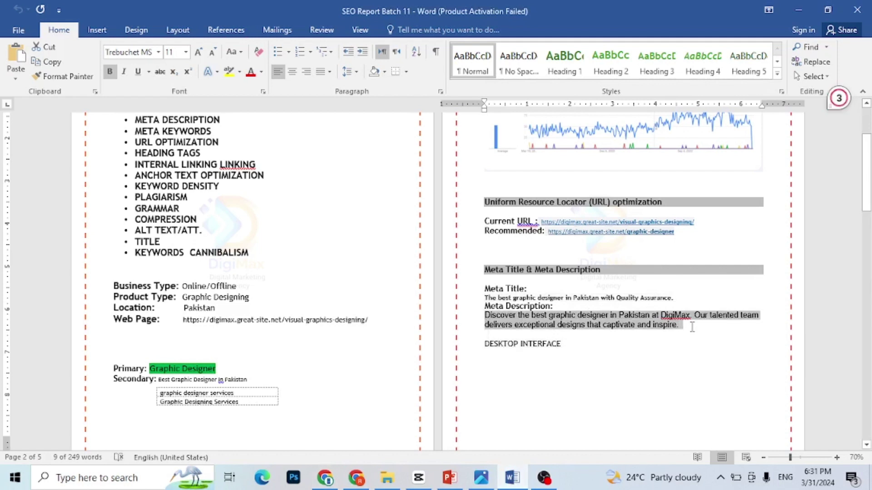
left_click(323, 477)
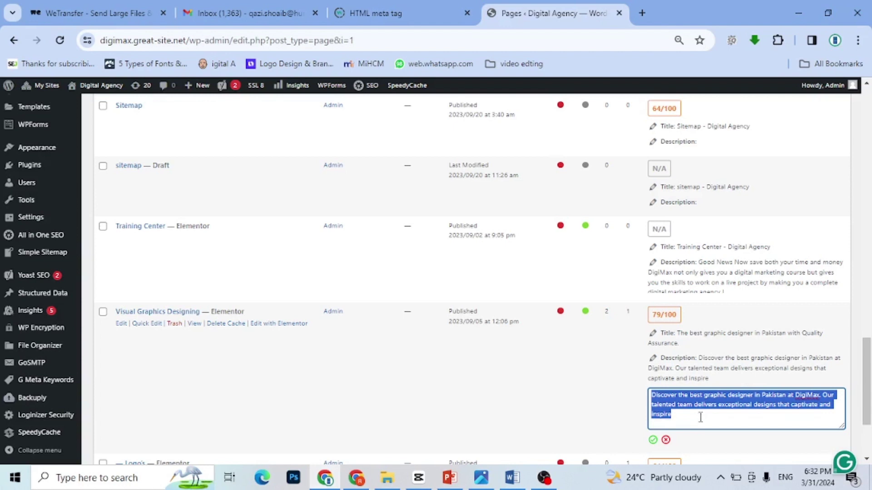
left_click(700, 417)
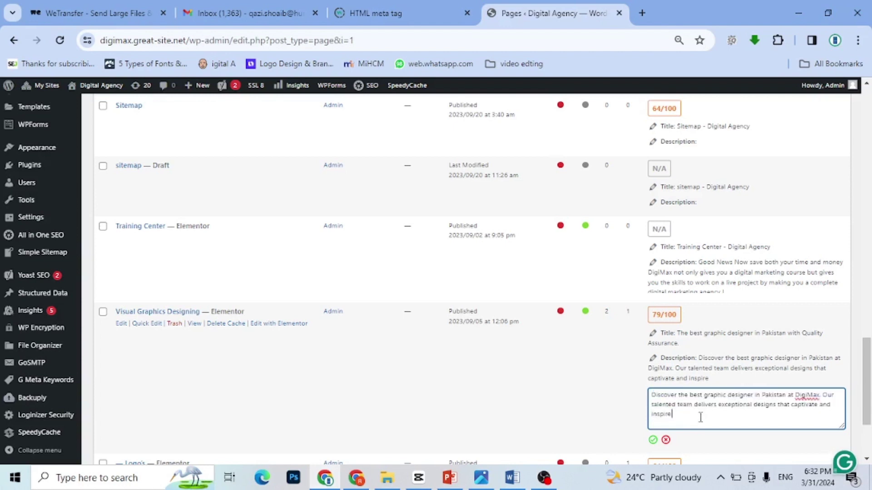
left_click(654, 441)
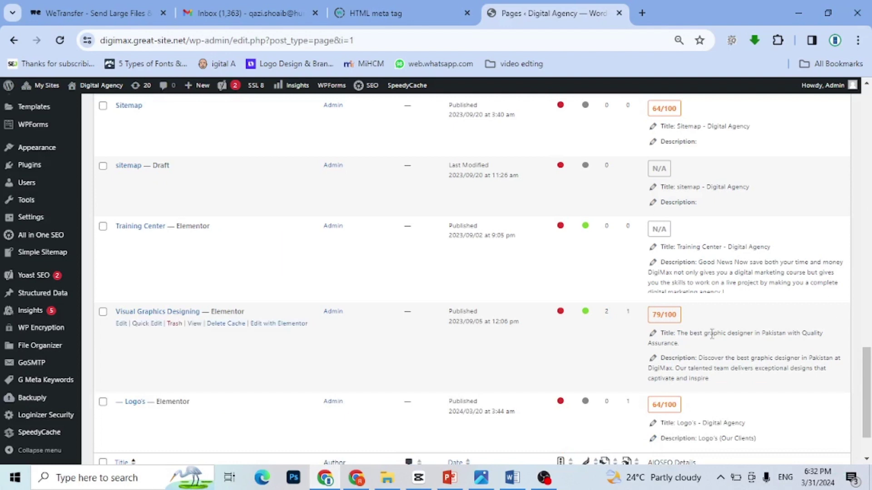
Submit the Pages list's bulk action form without choosing an action, and open Visual Graphics Designing for editing at its AIOSEO title and description settings.
scroll(869, 374, "down", 2)
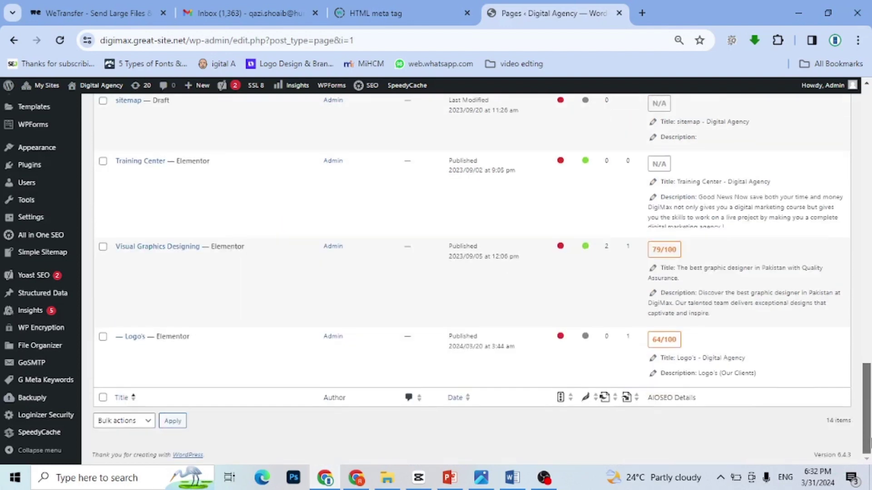
left_click(174, 422)
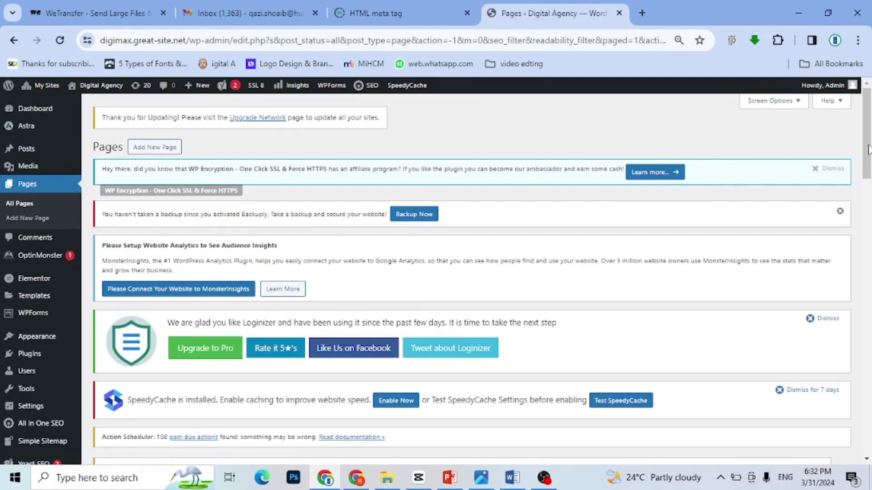
left_click_drag(868, 150, 869, 454)
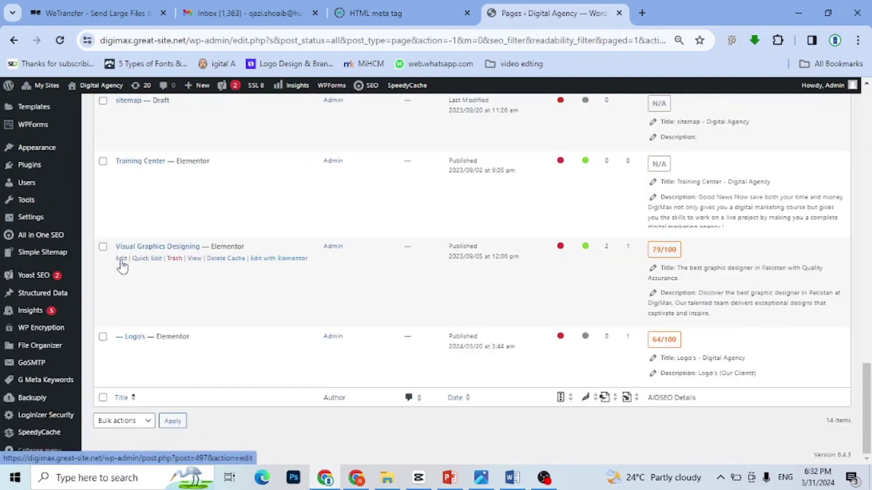
left_click(121, 259)
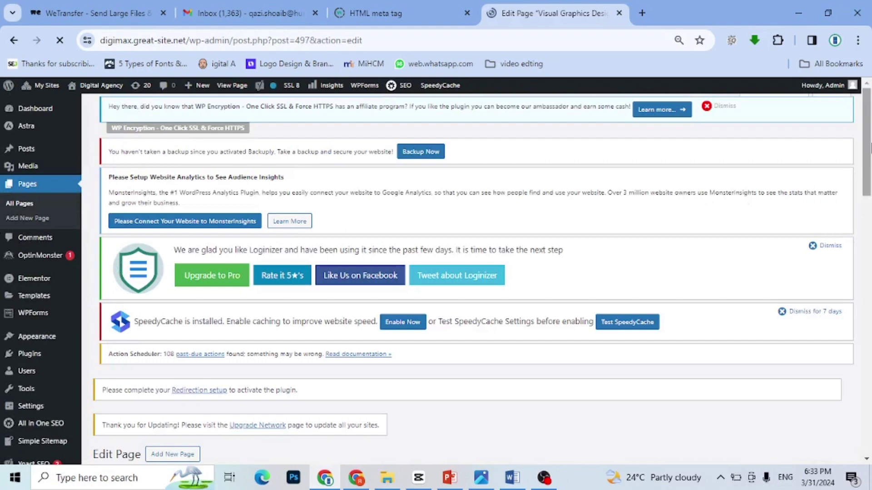
scroll(866, 146, "down", 4)
left_click_drag(866, 146, 868, 218)
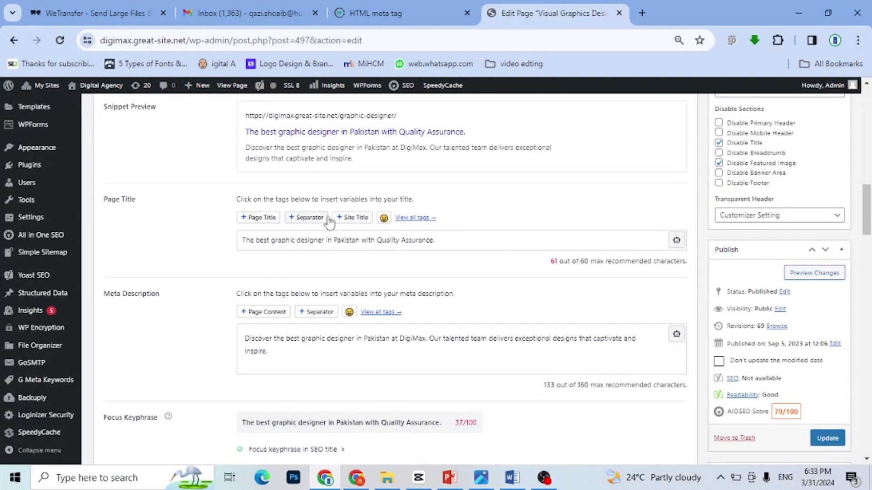
Replace the AIOSEO page title with the meta title "The best graphic designer in Pakistan with Quality Assurance." copied from the Word report.
left_click(446, 239)
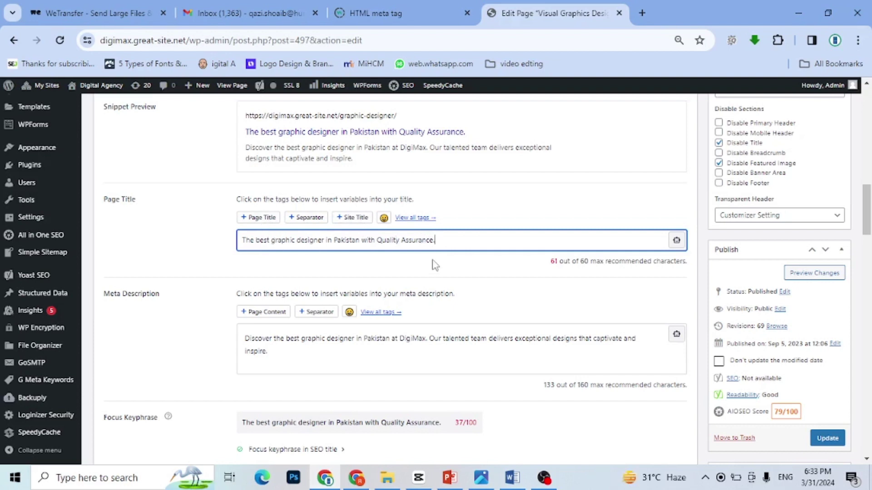
left_click_drag(444, 241, 203, 253)
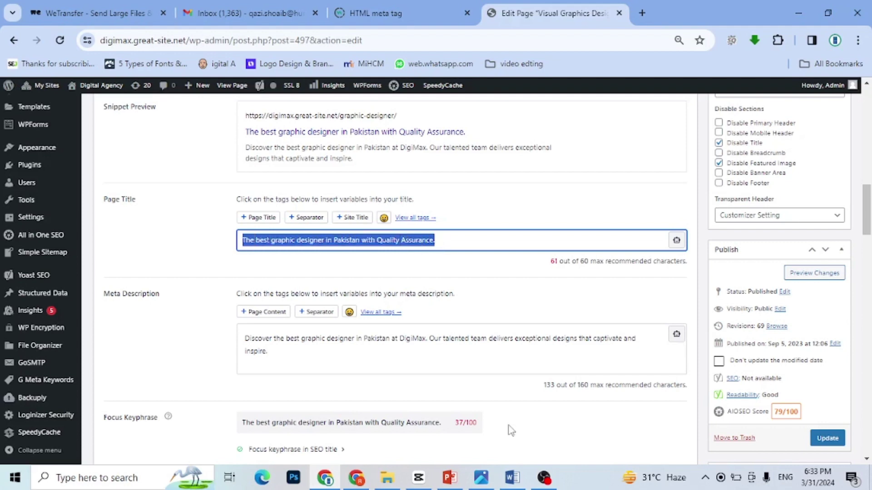
left_click(512, 478)
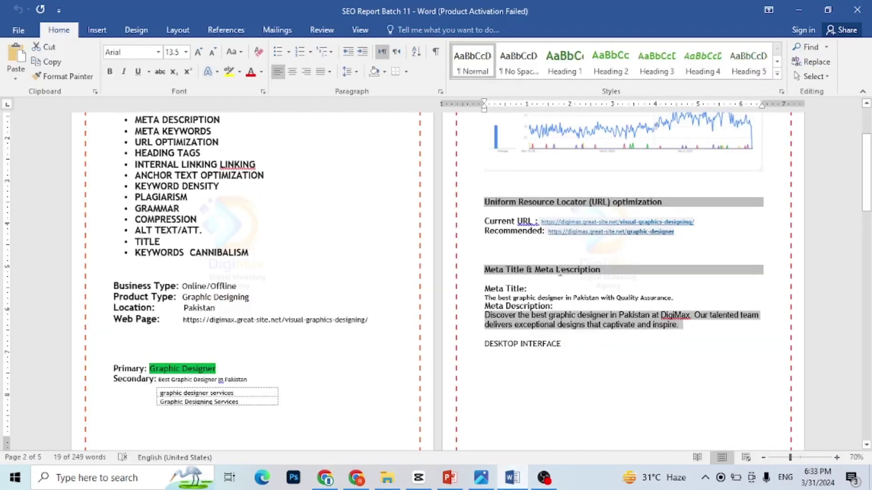
left_click_drag(485, 299, 682, 296)
left_click(682, 296)
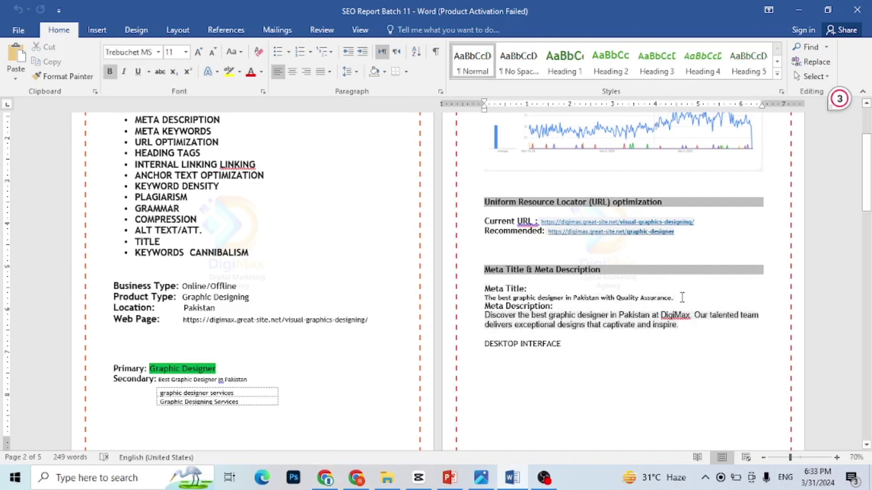
left_click_drag(485, 298, 681, 300)
key("ctrl+c")
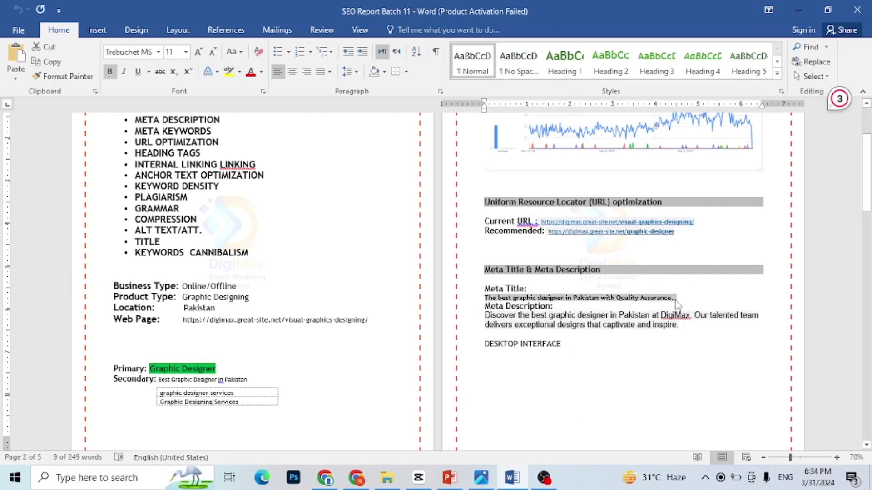
left_click(323, 479)
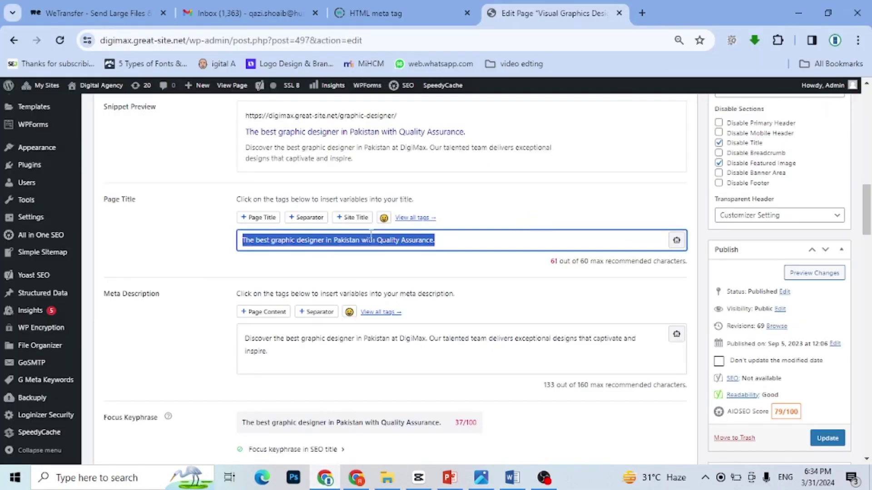
key("ctrl+v")
Replace the AIOSEO meta description with the one copied from the Word report, remove the extra blank line and update the page.
left_click(275, 362)
key("ctrl+a")
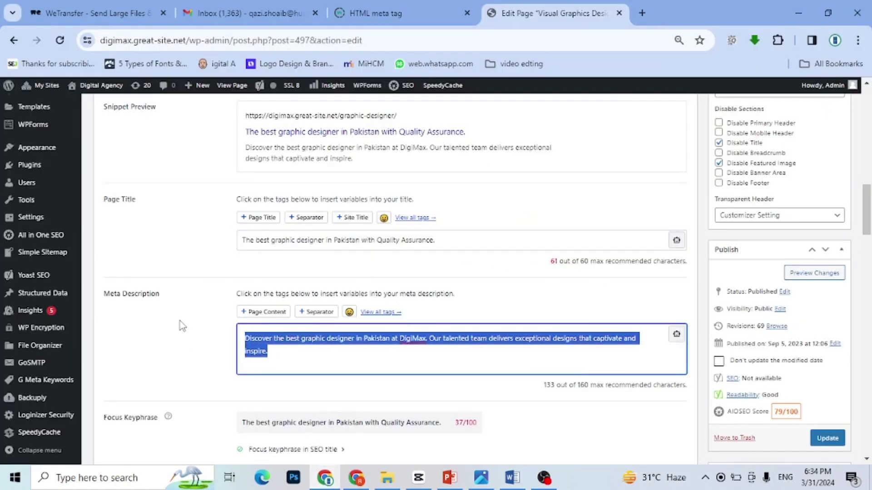
left_click(513, 477)
triple_click(493, 315)
key("ctrl+c")
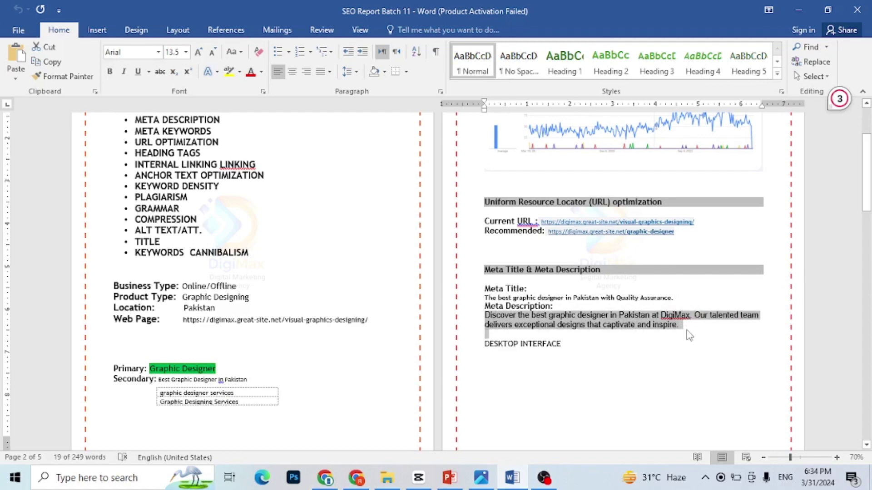
left_click(326, 479)
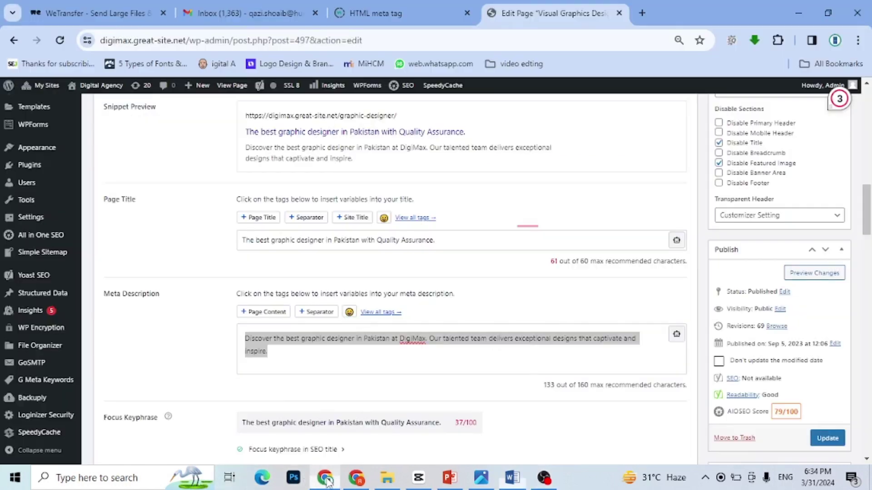
key("ctrl+v")
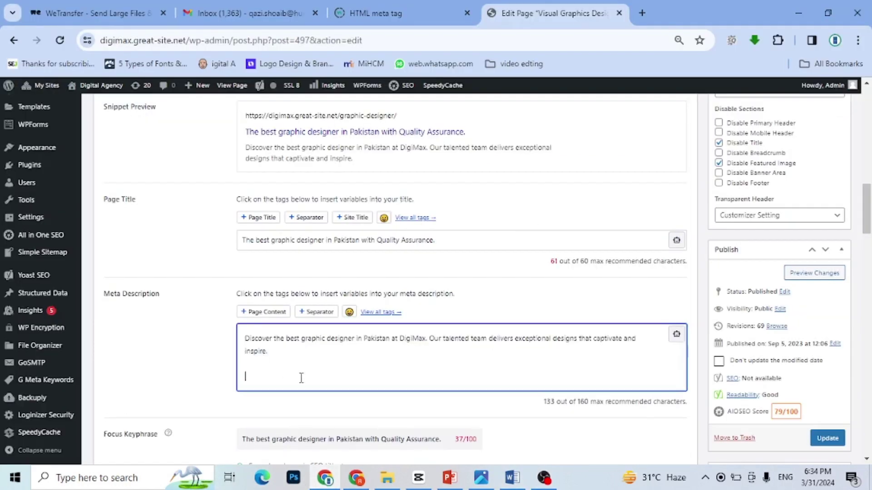
key("BackSpace")
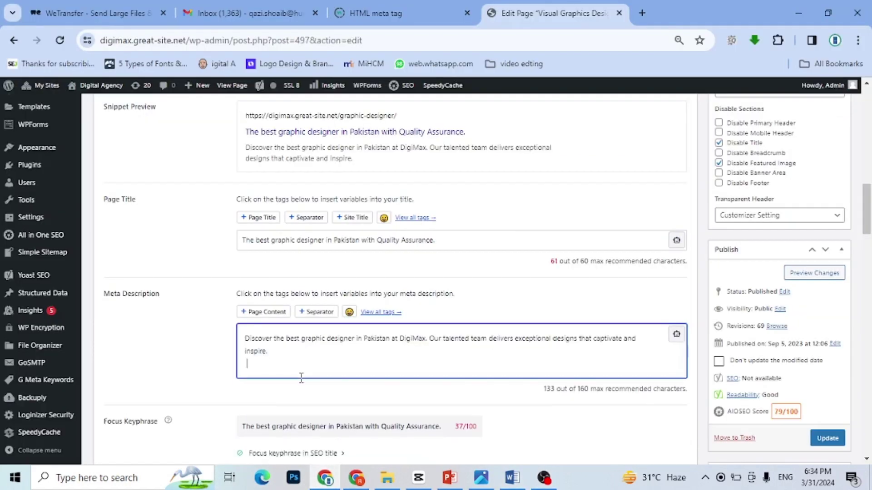
left_click(832, 443)
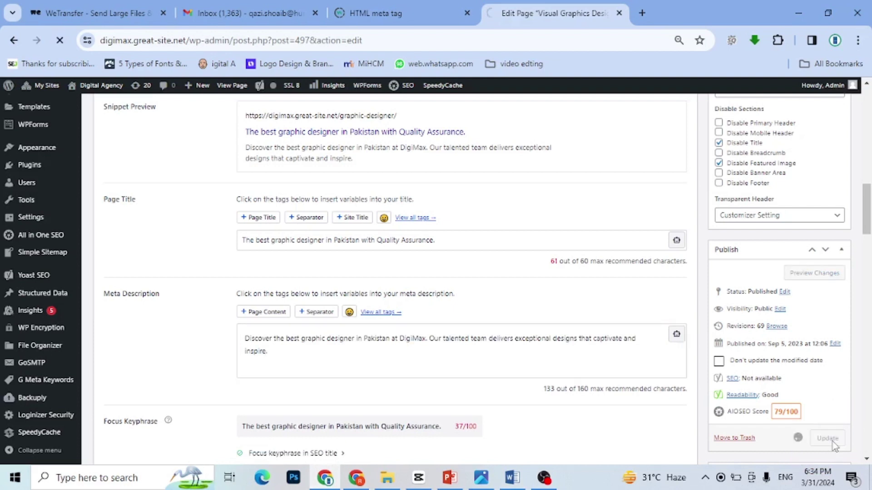